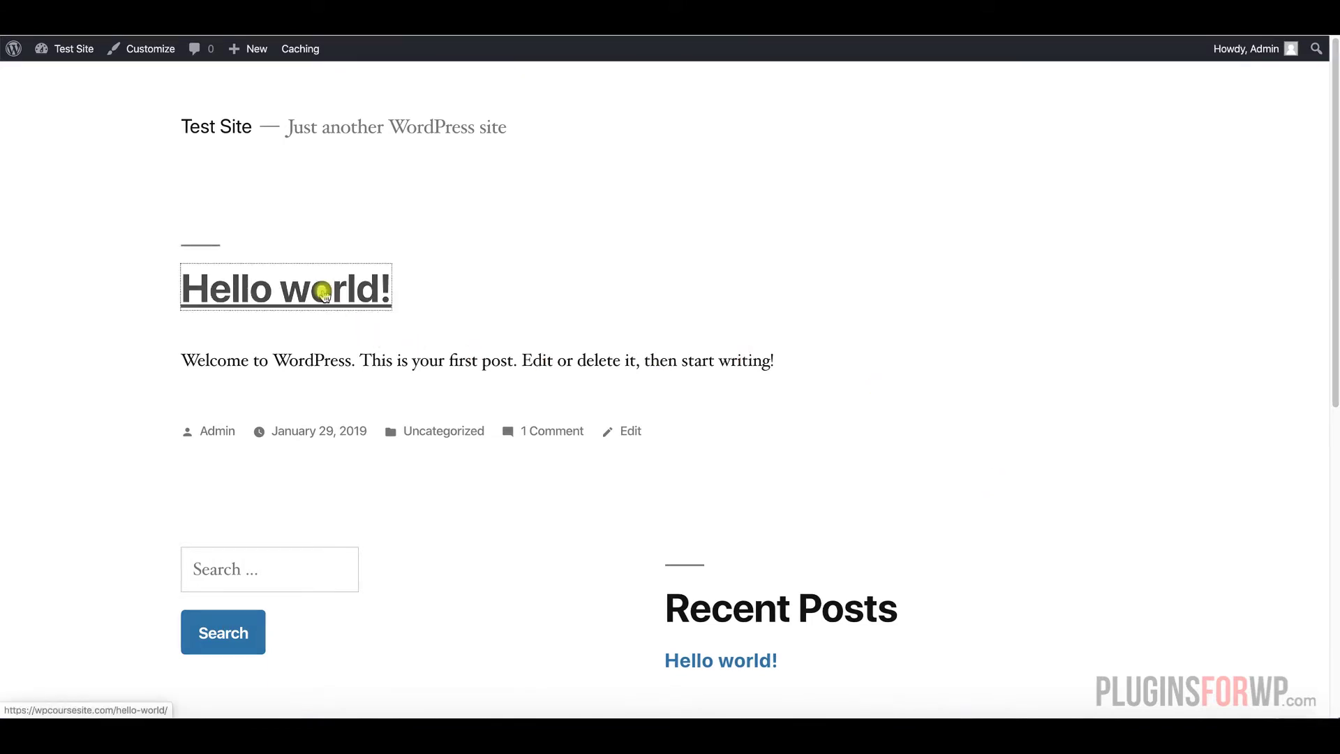
View the live Hello world! post with its Admin byline, then return to the dashboard.
{"action": "left_click", "coordinate": [324, 294]}
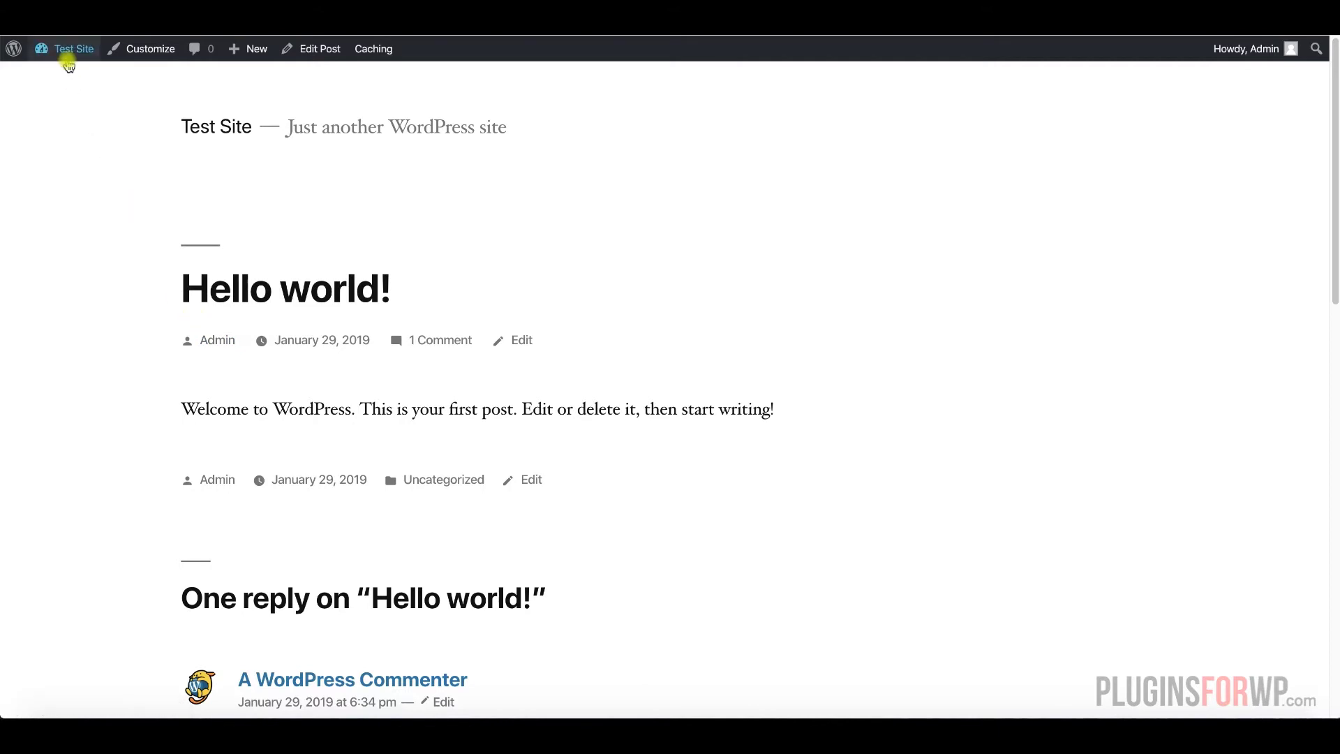
{"action": "mouse_move", "coordinate": [69, 49]}
{"action": "left_click", "coordinate": [69, 76]}
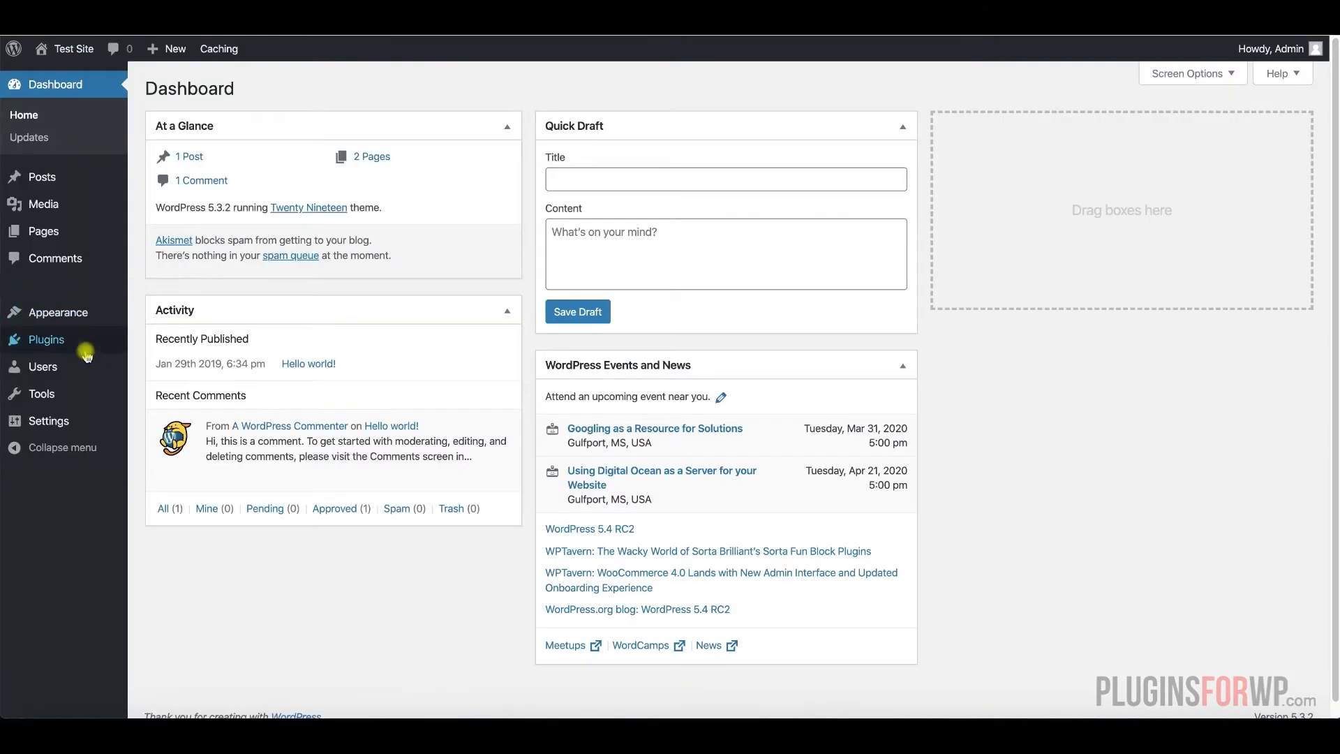
{"action": "mouse_move", "coordinate": [42, 366]}
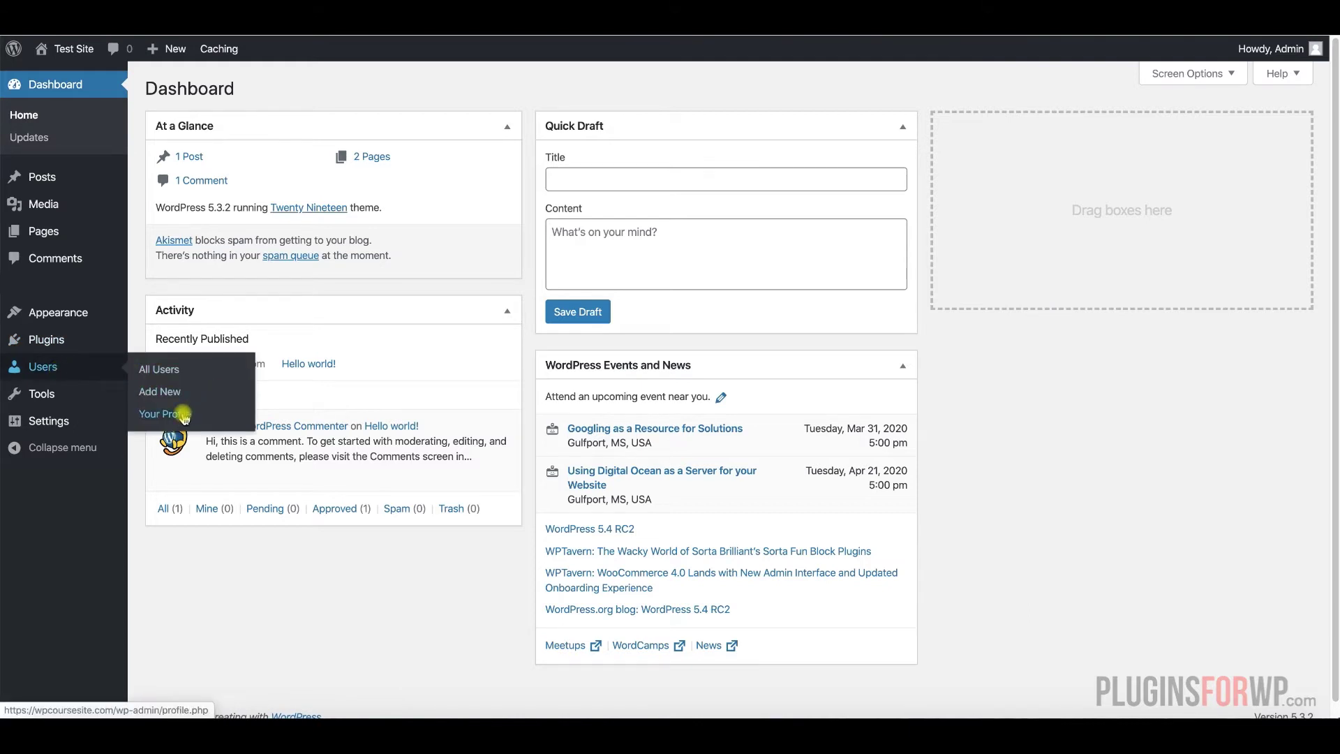
Open Your Profile and scroll down to the Name section.
{"action": "left_click", "coordinate": [183, 414]}
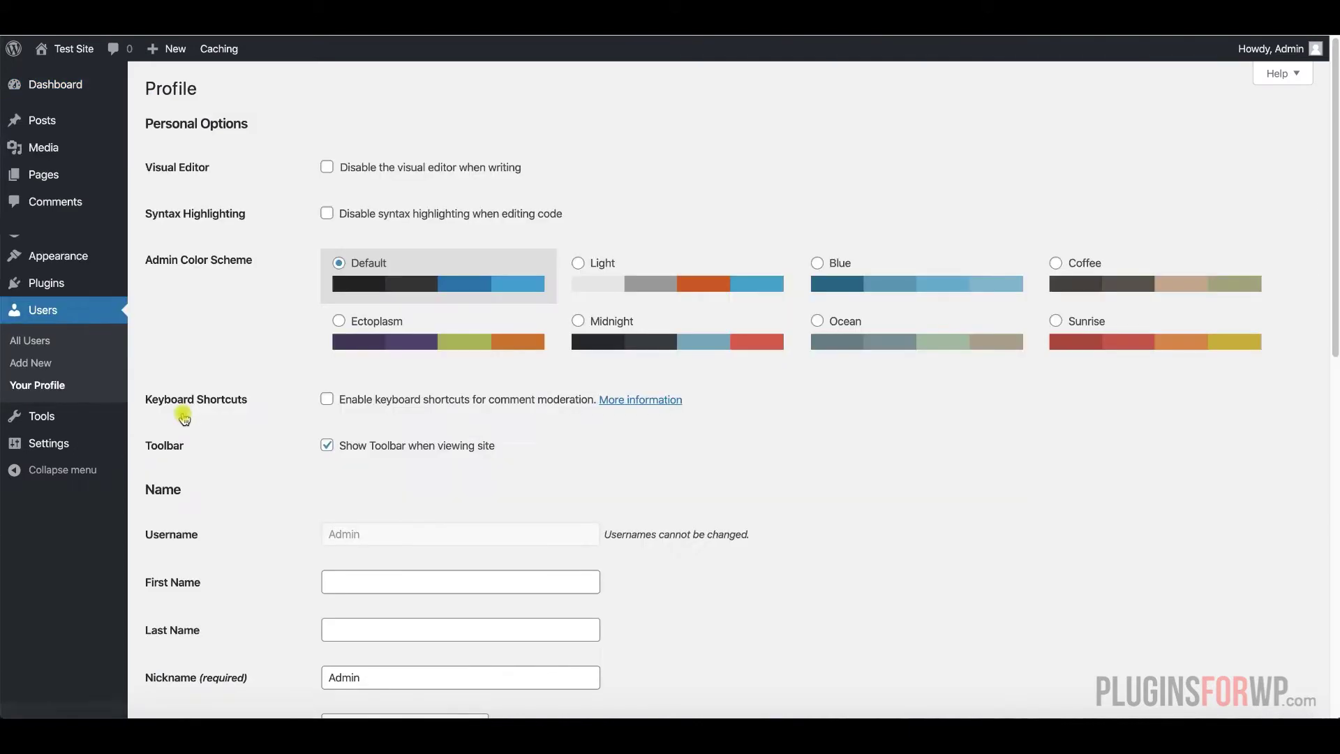
{"action": "scroll", "coordinate": [184, 417], "scroll_direction": "down", "scroll_amount": 1}
{"action": "scroll", "coordinate": [183, 417], "scroll_direction": "down", "scroll_amount": 1}
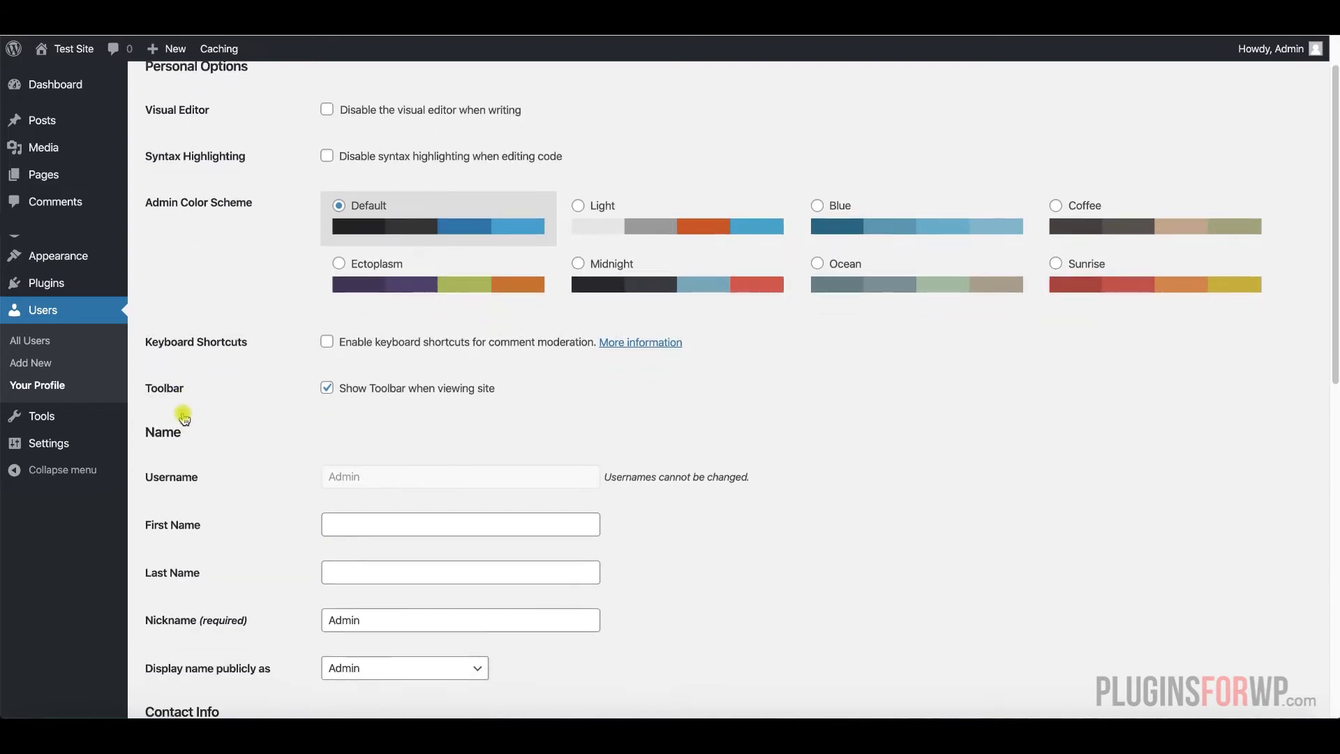
{"action": "scroll", "coordinate": [183, 417], "scroll_direction": "down", "scroll_amount": 1}
{"action": "scroll", "coordinate": [183, 417], "scroll_direction": "down", "scroll_amount": 1}
{"action": "scroll", "coordinate": [184, 417], "scroll_direction": "down", "scroll_amount": 1}
{"action": "scroll", "coordinate": [183, 417], "scroll_direction": "down", "scroll_amount": 2}
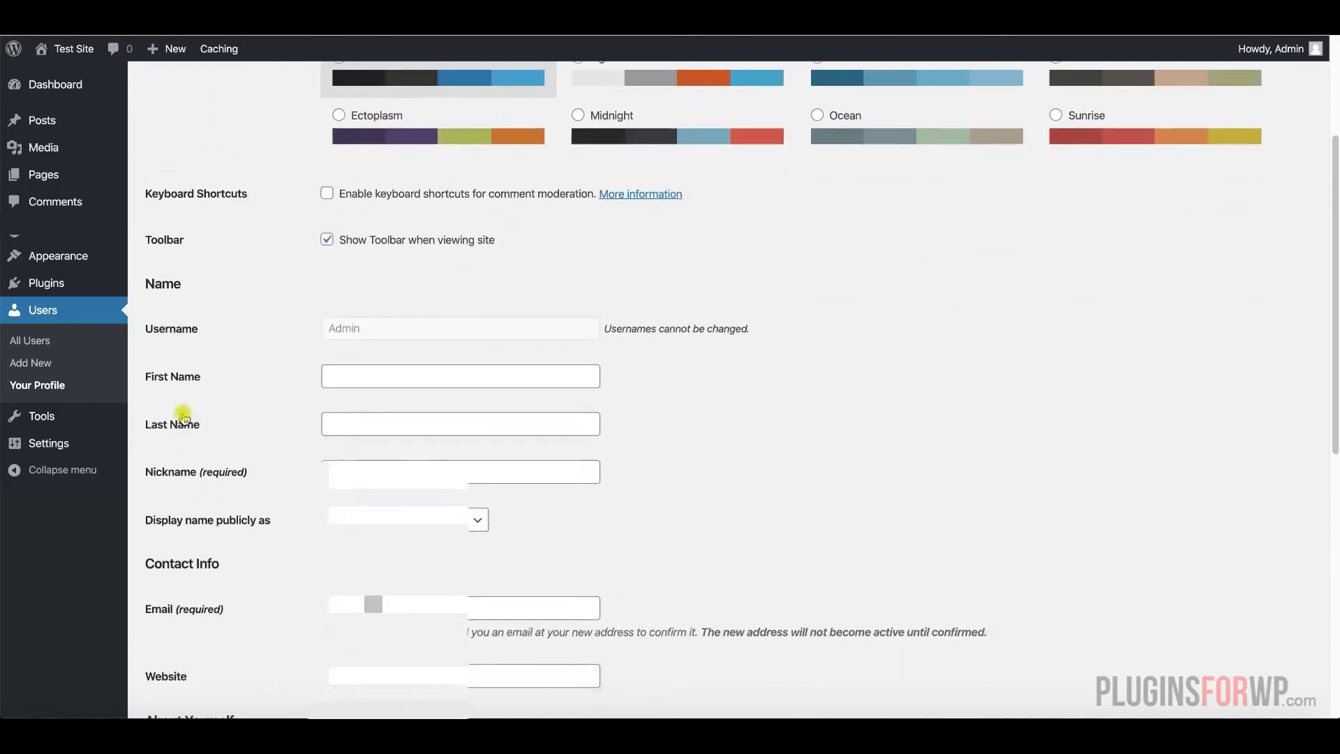
{"action": "scroll", "coordinate": [184, 417], "scroll_direction": "down", "scroll_amount": 1}
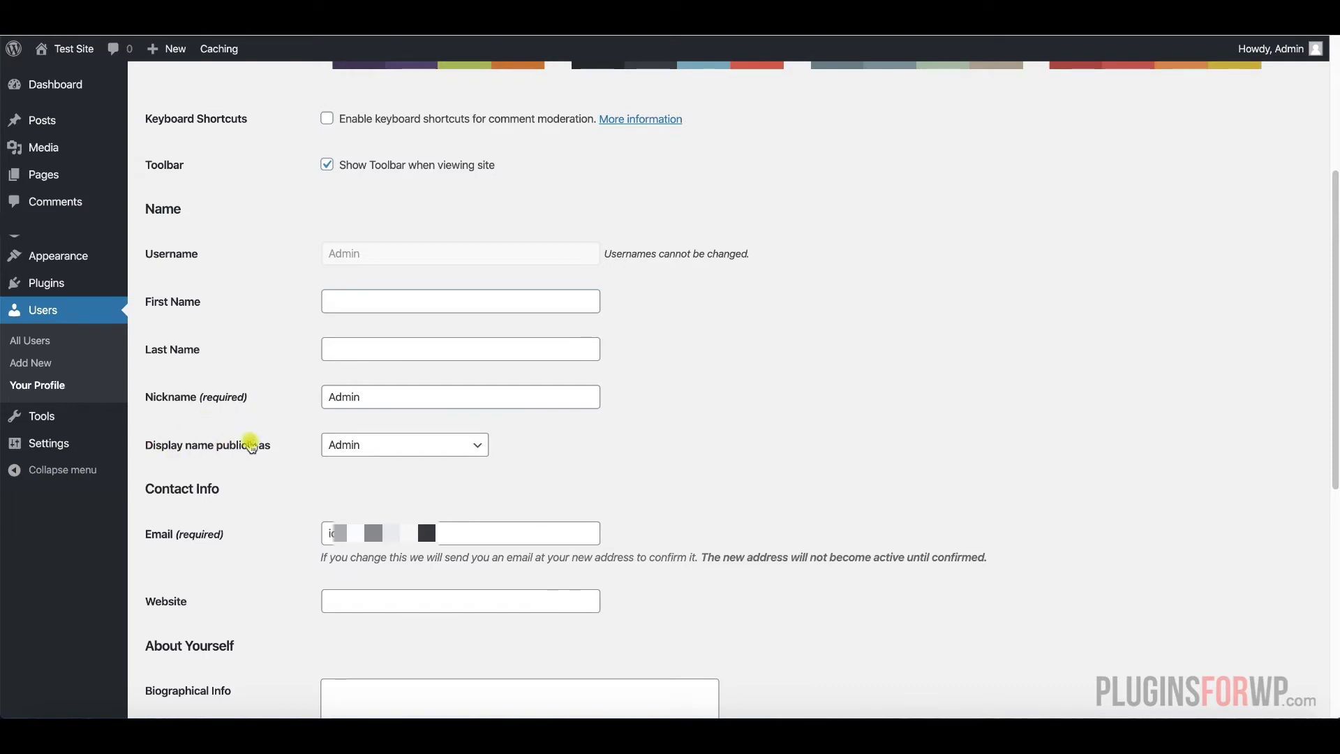
Check the Display name publicly as options without changing them, then select the Admin nickname.
{"action": "left_click", "coordinate": [463, 448]}
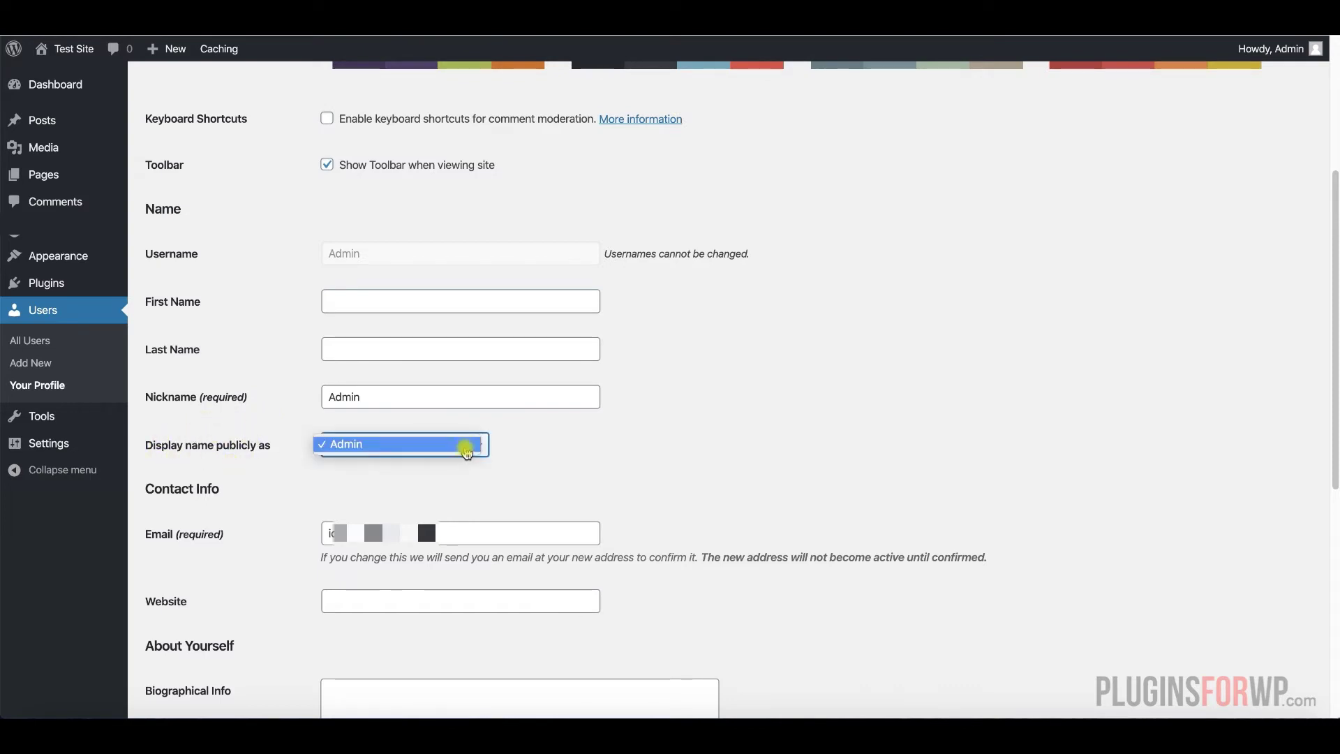
{"action": "left_click", "coordinate": [532, 449]}
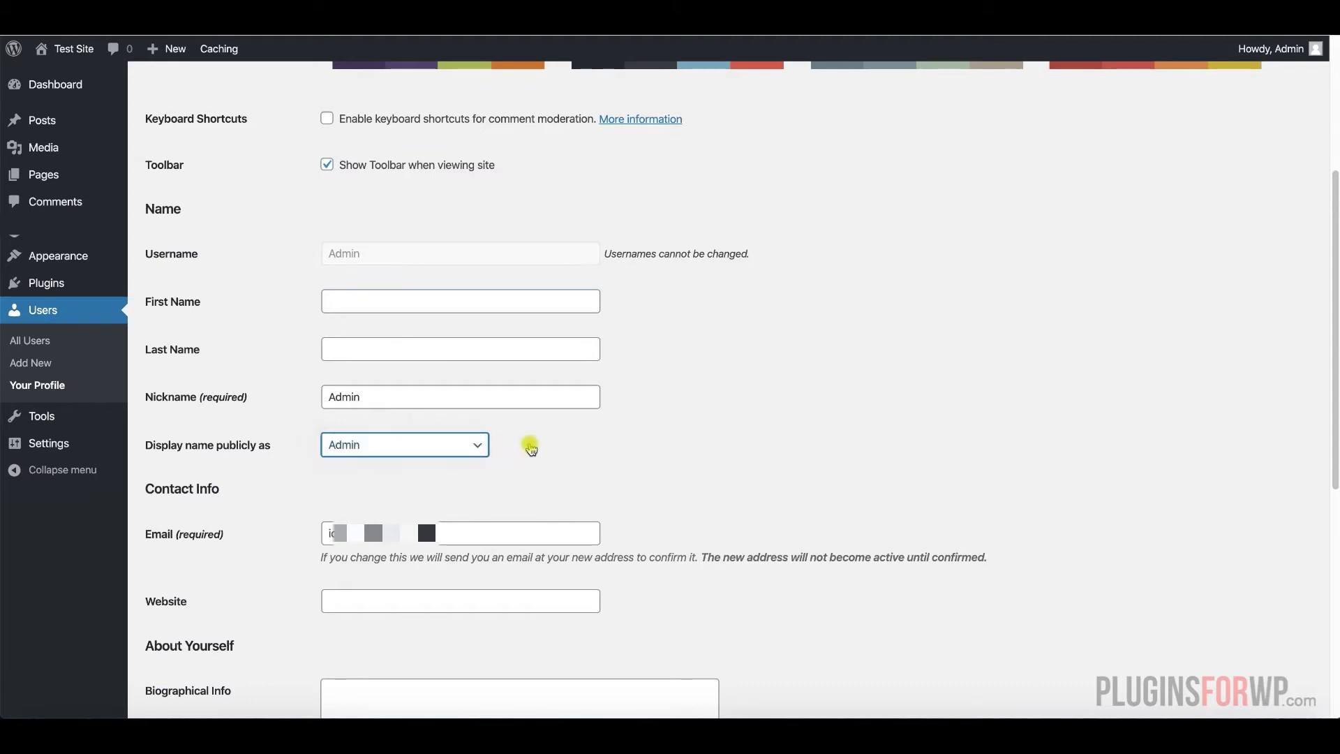
{"action": "double_click", "coordinate": [523, 398]}
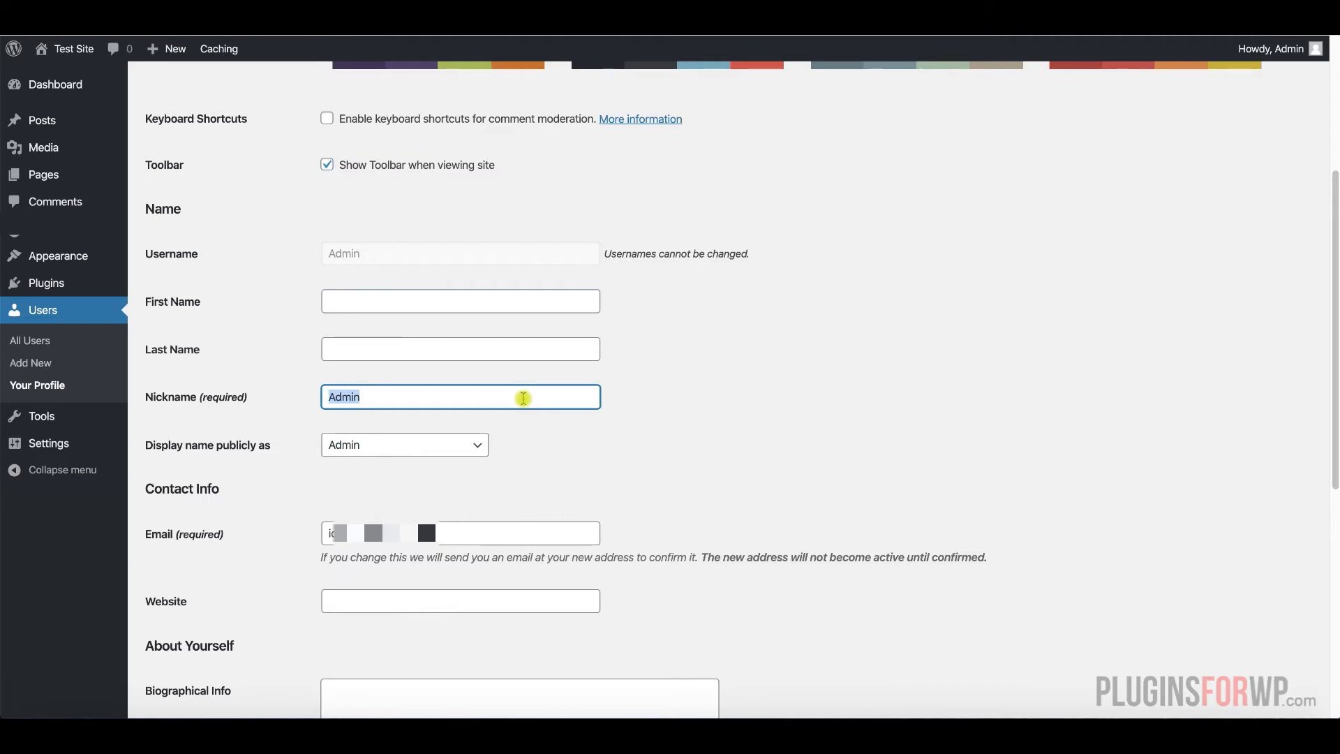
Replace the Admin nickname with PluginsForWP and save it with Update Profile.
{"action": "type", "text": "Plugi"}
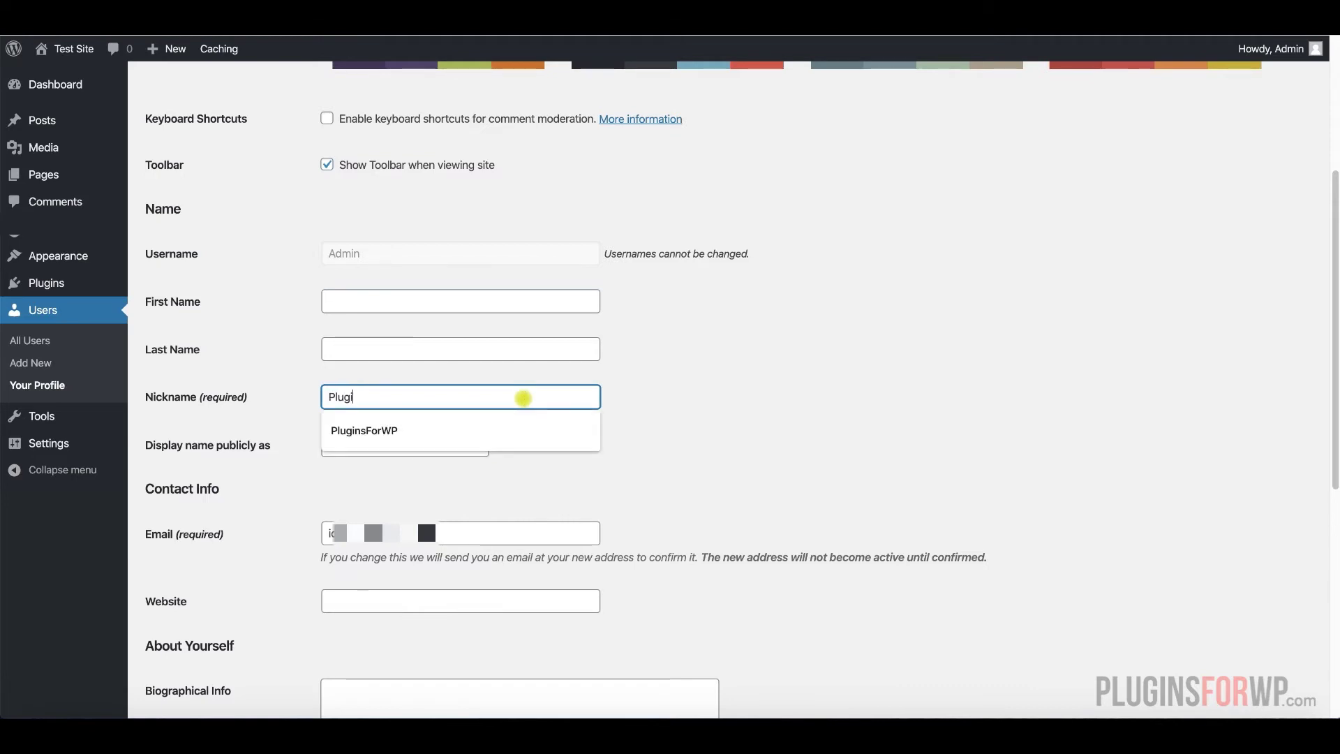
{"action": "type", "text": "nsForW"}
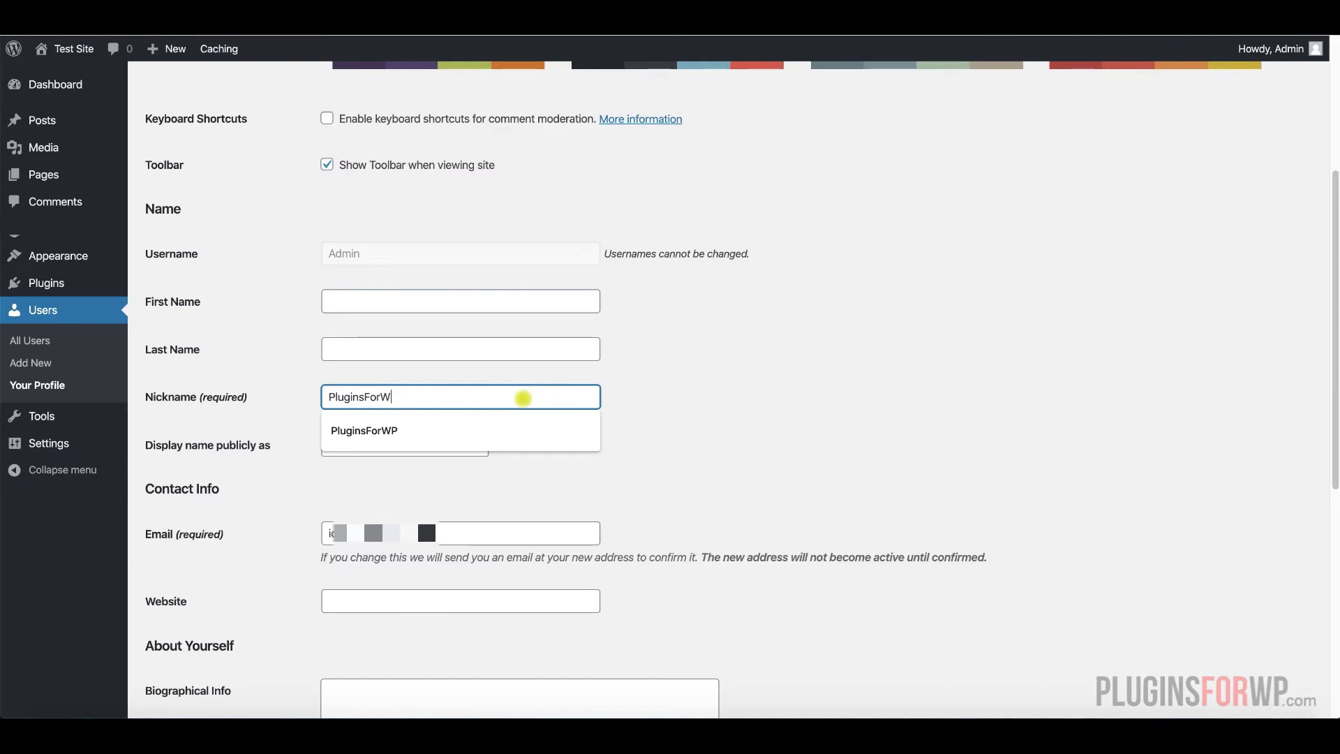
{"action": "type", "text": "P"}
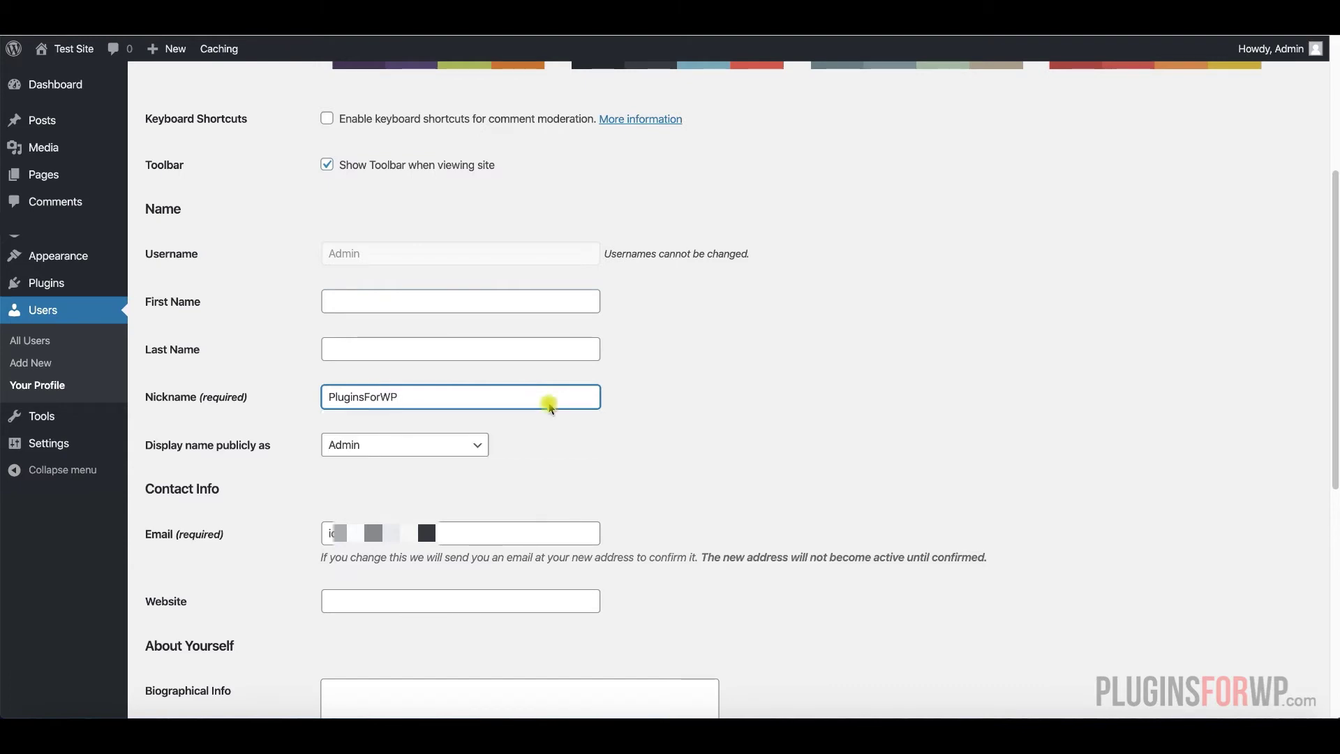
{"action": "left_click", "coordinate": [631, 412]}
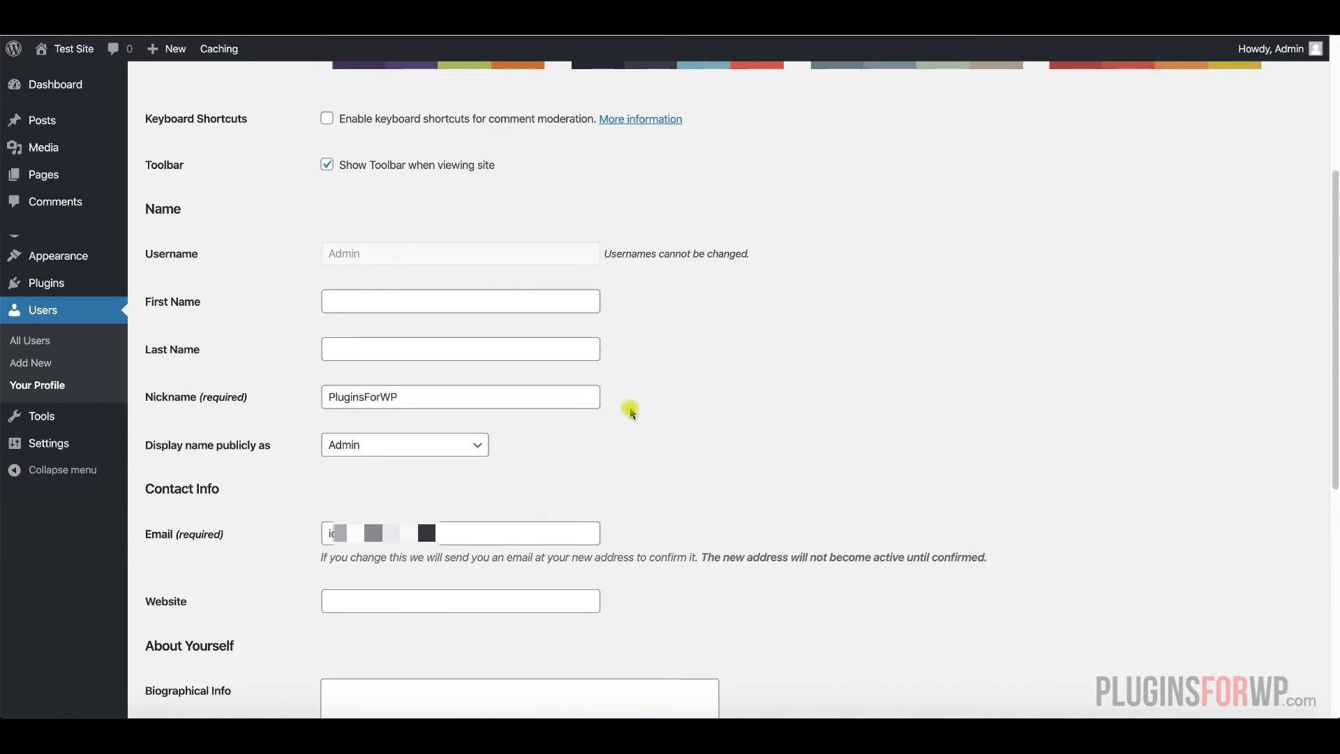
{"action": "scroll", "coordinate": [628, 410], "scroll_direction": "down", "scroll_amount": 5}
{"action": "scroll", "coordinate": [629, 409], "scroll_direction": "down", "scroll_amount": 2}
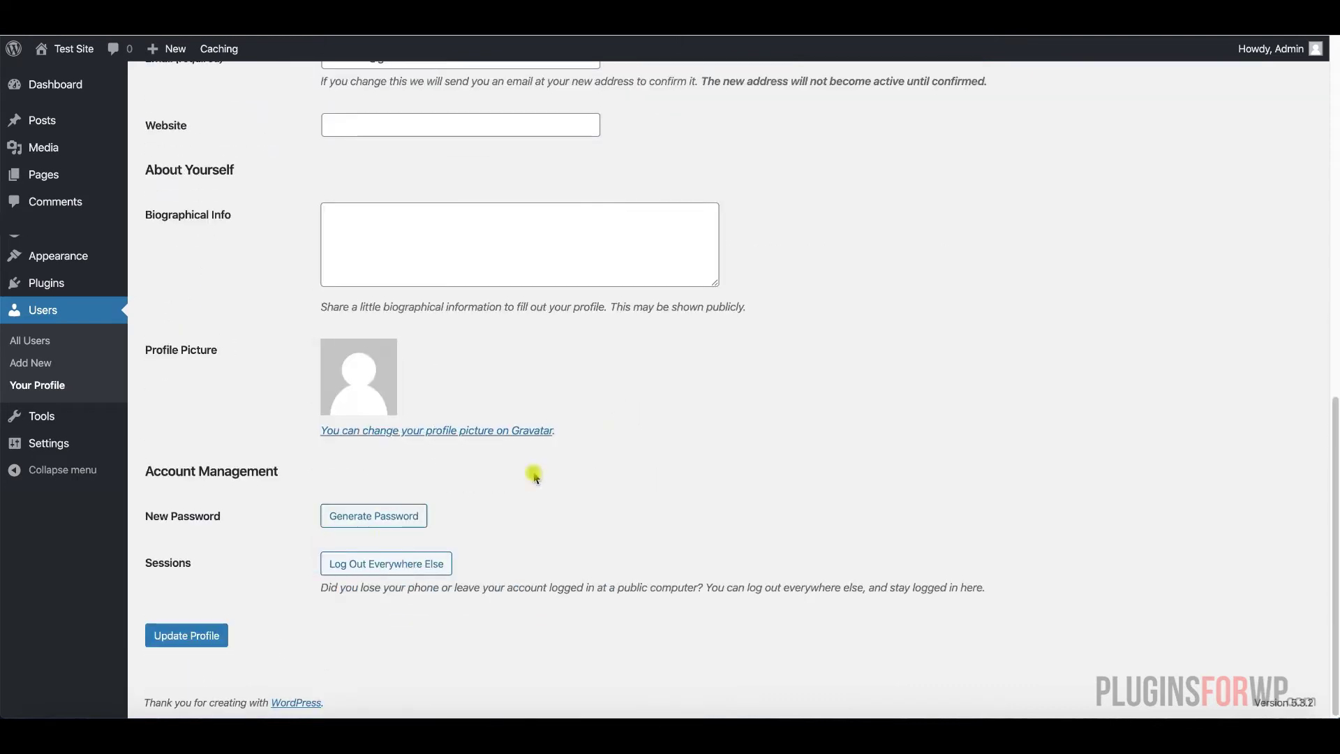
{"action": "left_click", "coordinate": [198, 638]}
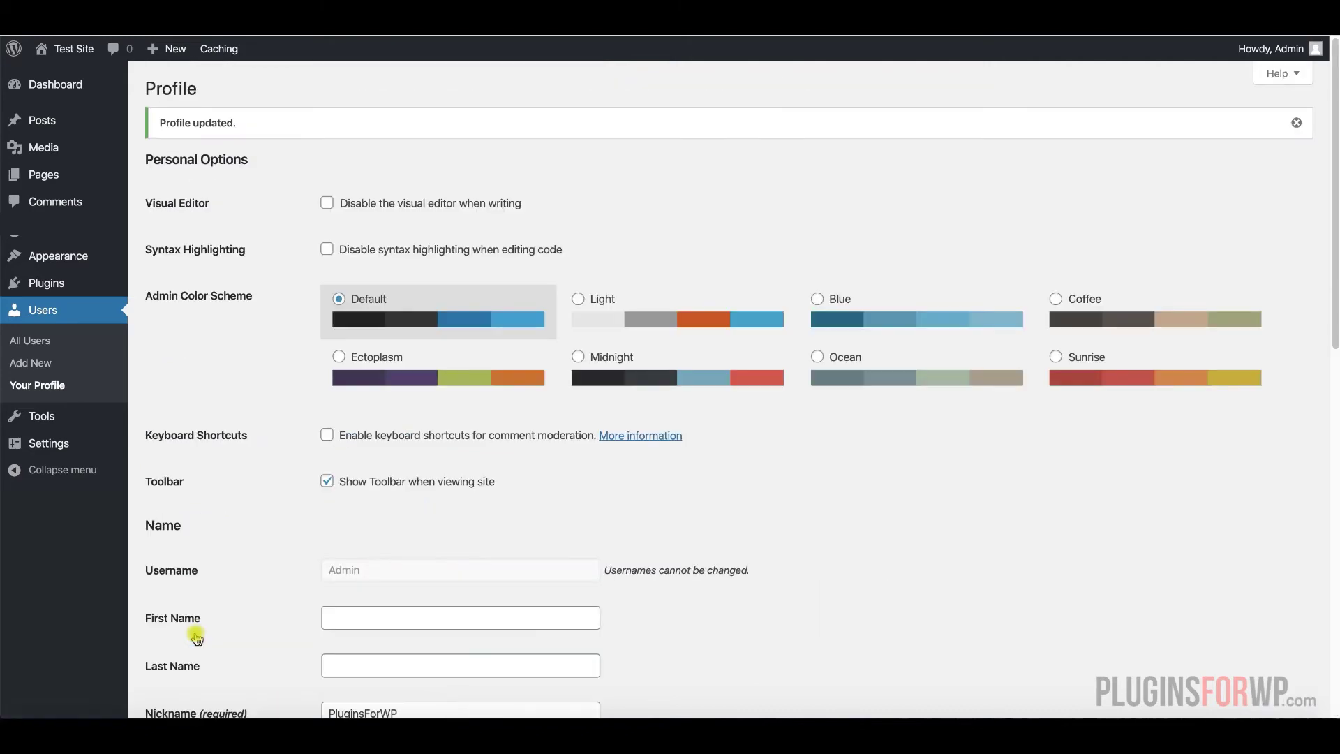
{"action": "scroll", "coordinate": [729, 518], "scroll_direction": "down", "scroll_amount": 3}
{"action": "scroll", "coordinate": [728, 518], "scroll_direction": "down", "scroll_amount": 2}
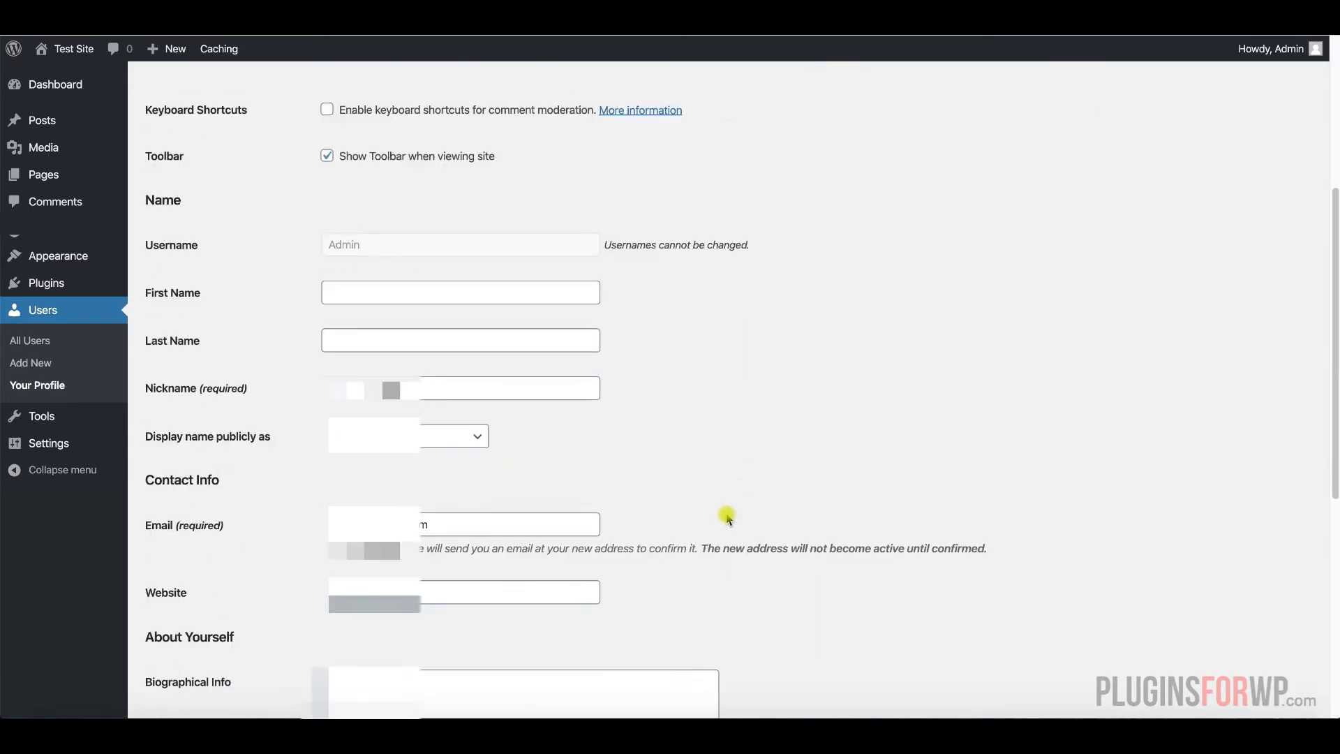
Choose PluginsForWP under Display name publicly, update the profile, and visit the live site.
{"action": "left_click", "coordinate": [464, 416]}
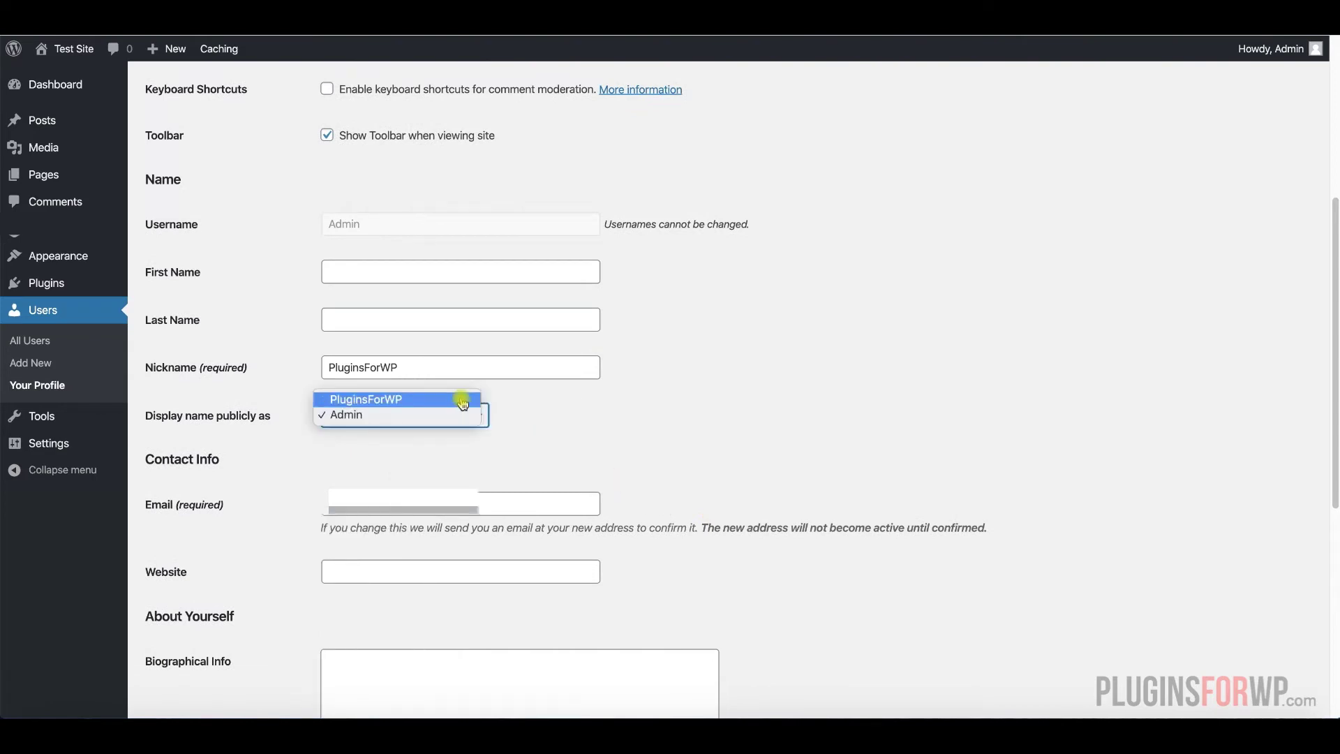
{"action": "left_click", "coordinate": [462, 400]}
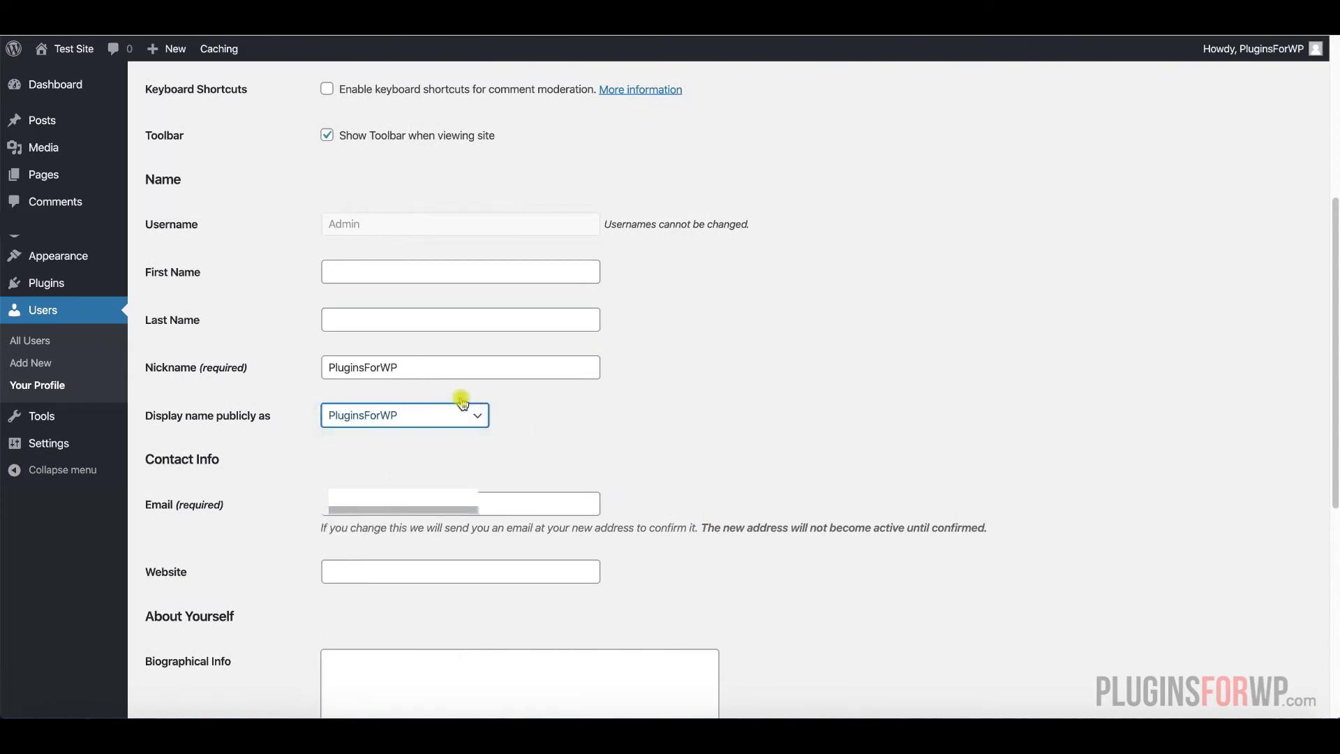
{"action": "scroll", "coordinate": [461, 402], "scroll_direction": "down", "scroll_amount": 2}
{"action": "scroll", "coordinate": [459, 399], "scroll_direction": "down", "scroll_amount": 4}
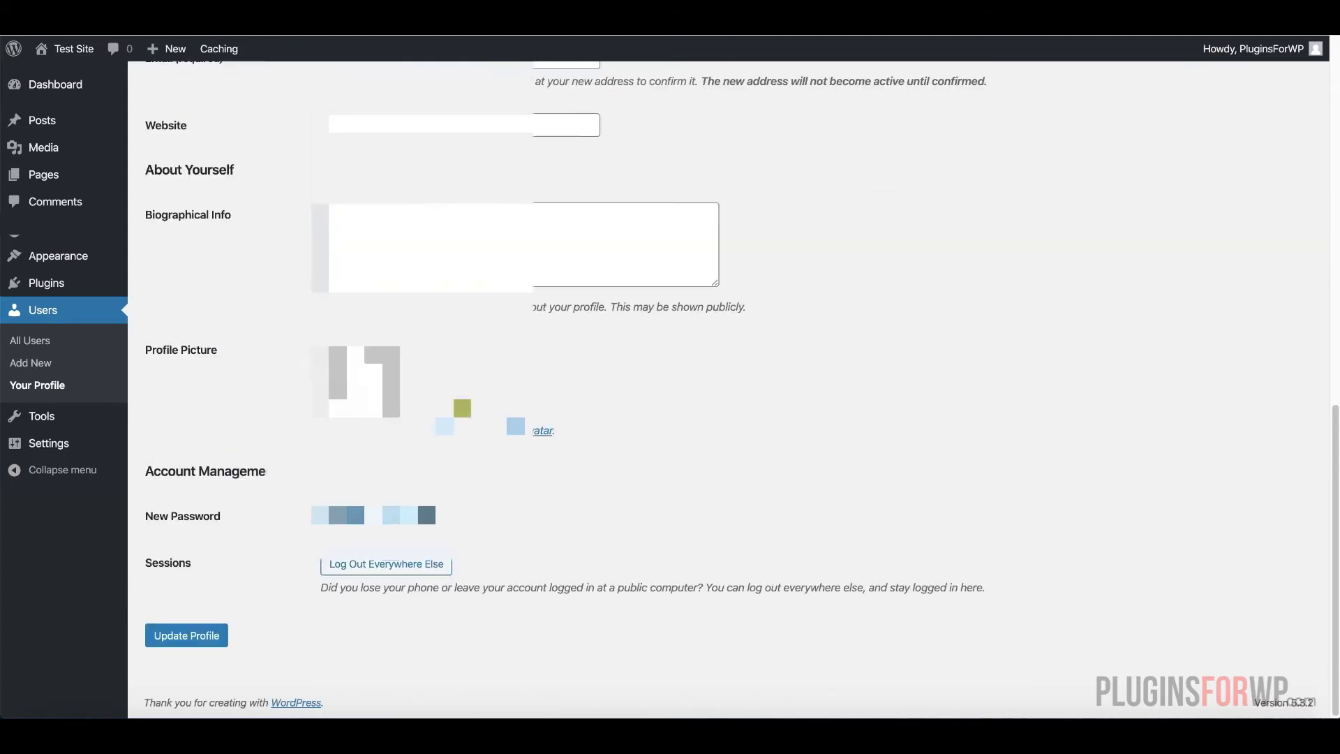
{"action": "left_click", "coordinate": [198, 640]}
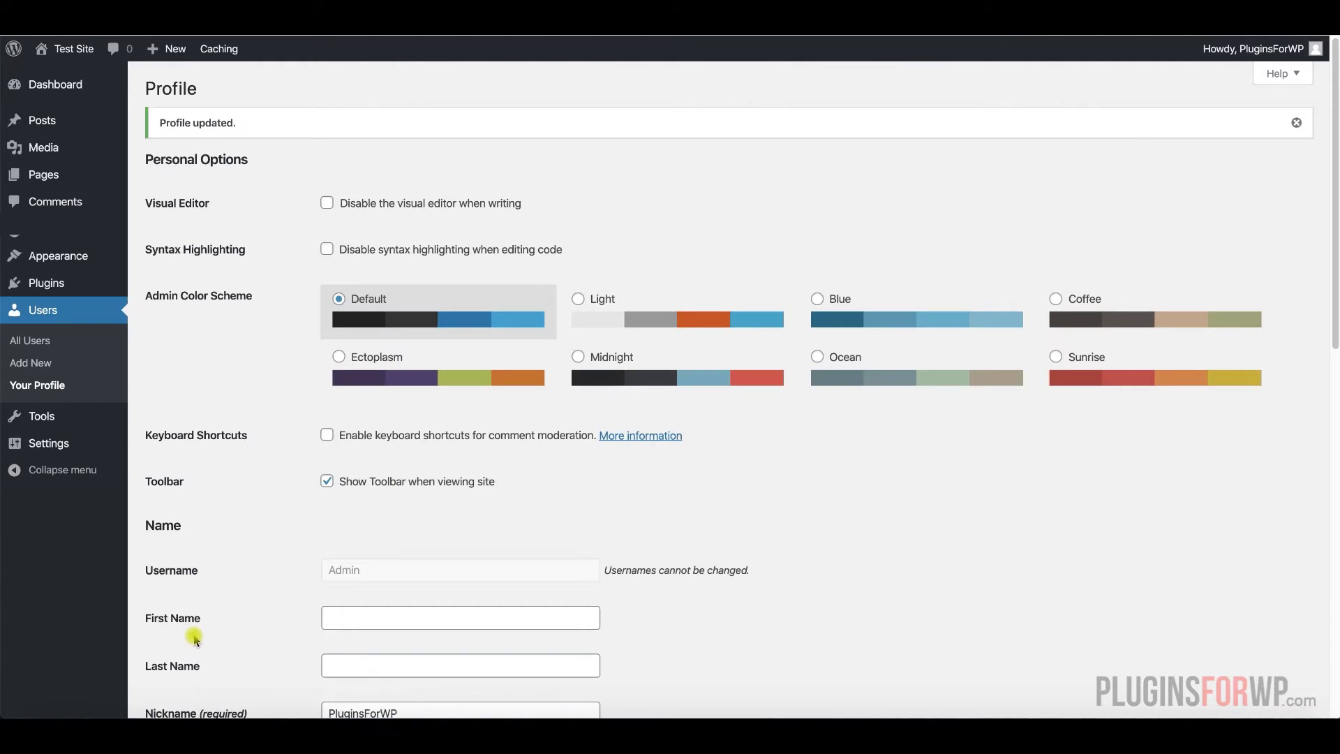
{"action": "left_click", "coordinate": [75, 53]}
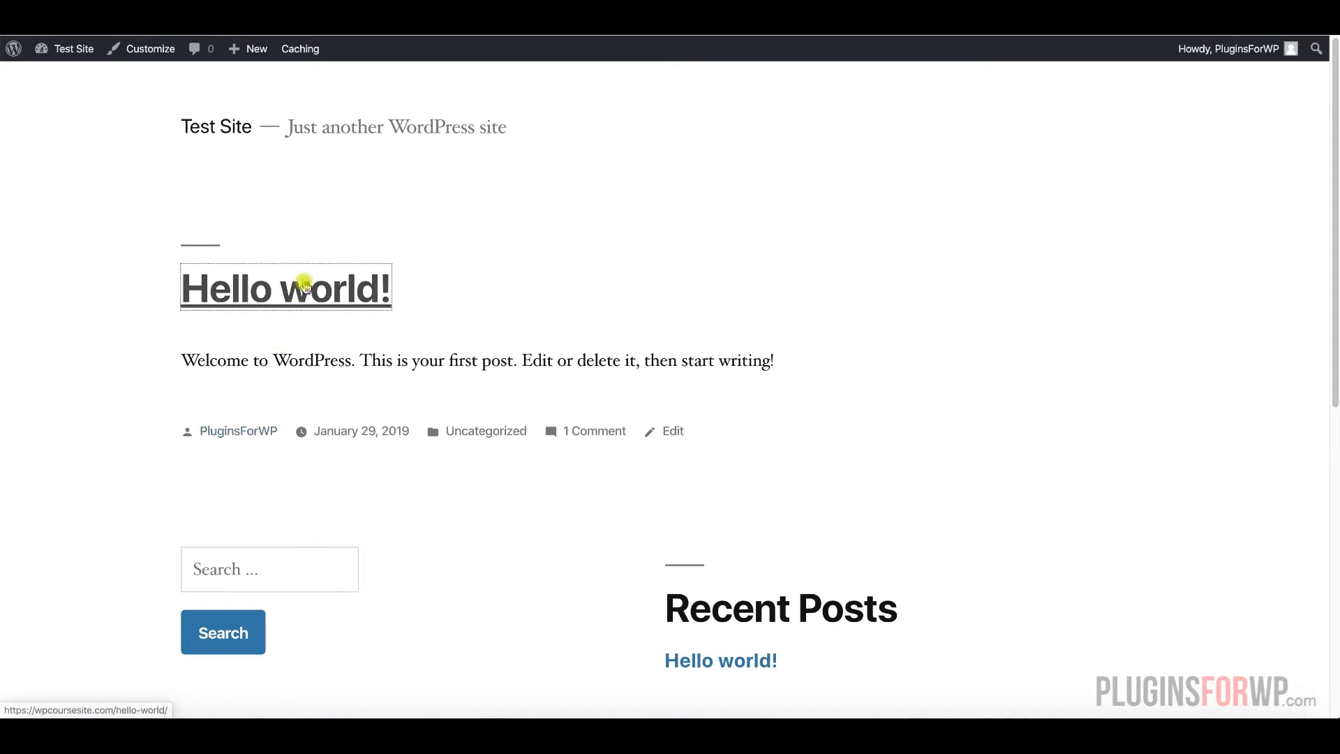
Confirm the Hello world! byline now reads PluginsForWP, then return to the dashboard.
{"action": "left_click", "coordinate": [303, 287]}
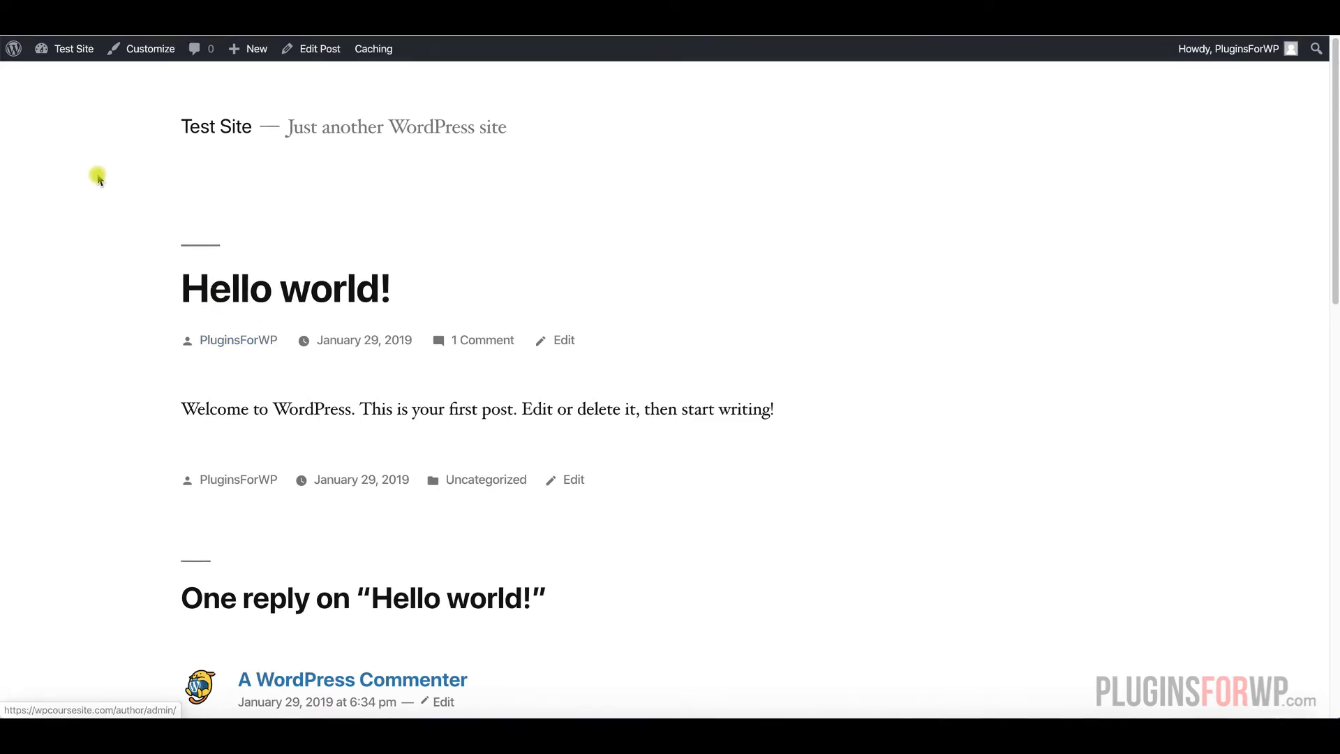
{"action": "mouse_move", "coordinate": [68, 48]}
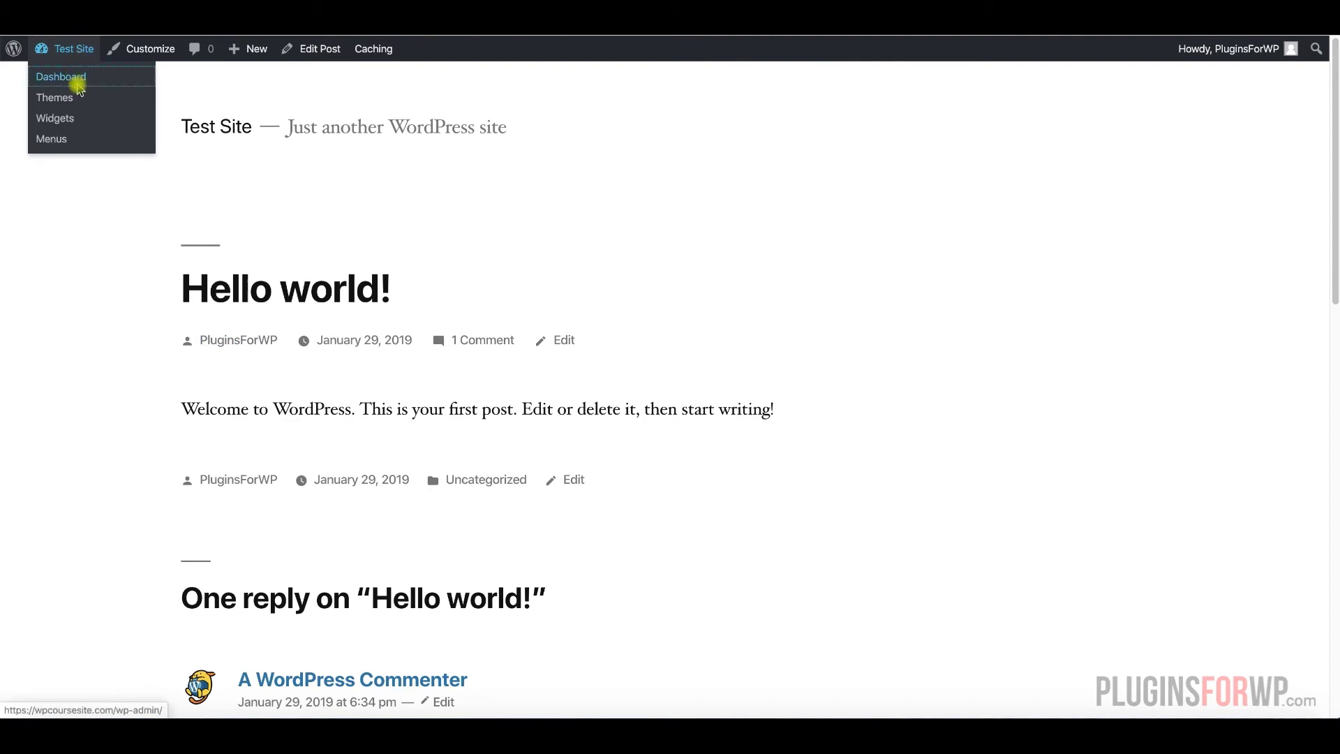
{"action": "left_click", "coordinate": [78, 85]}
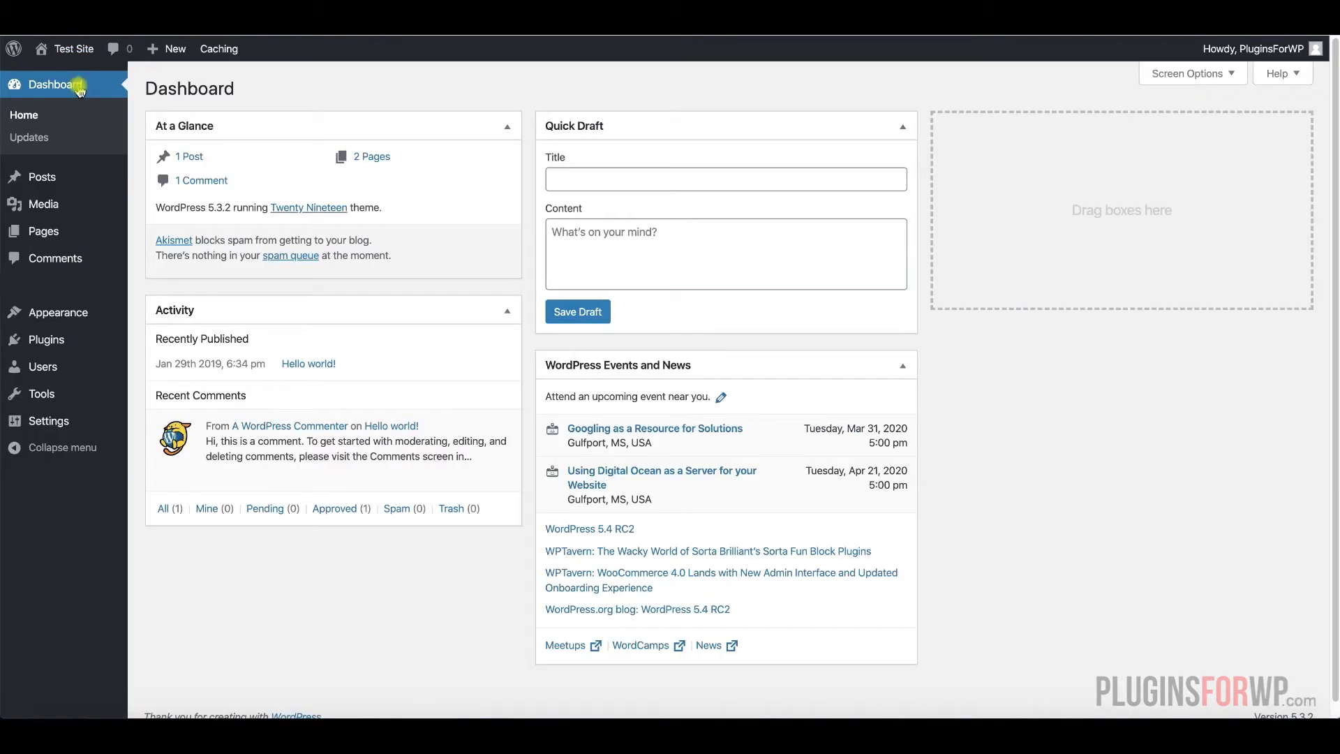
{"action": "mouse_move", "coordinate": [43, 366]}
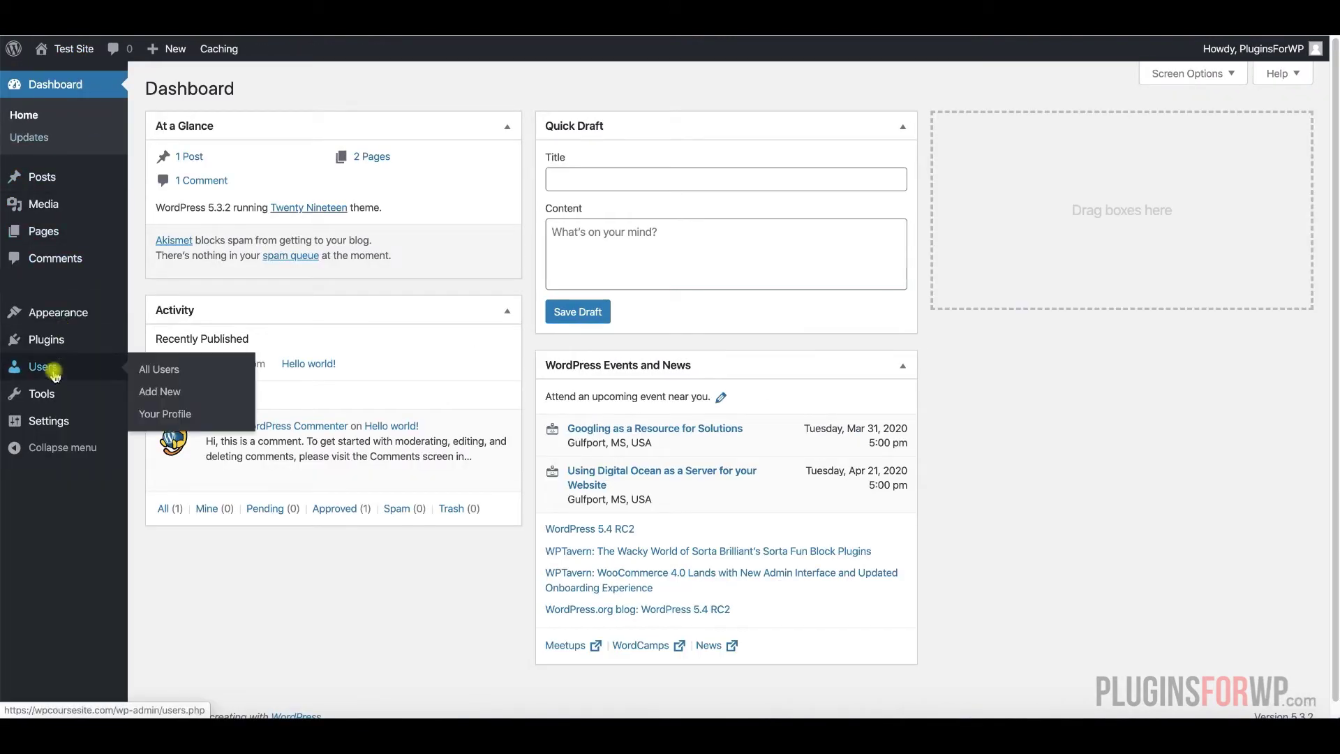
In Add New User, enter username New Author, the suggested email address, and the Author role.
{"action": "left_click", "coordinate": [203, 398]}
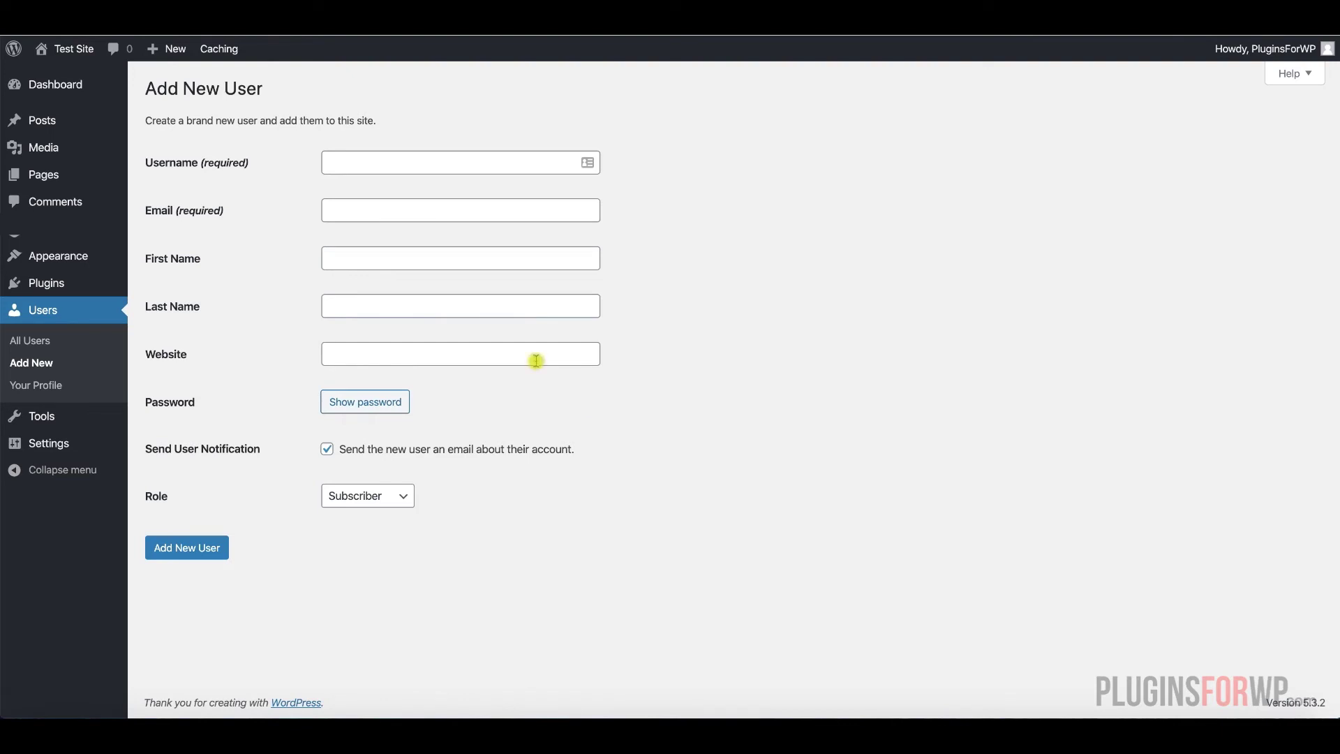
{"action": "left_click", "coordinate": [449, 168]}
{"action": "type", "text": "New Author"}
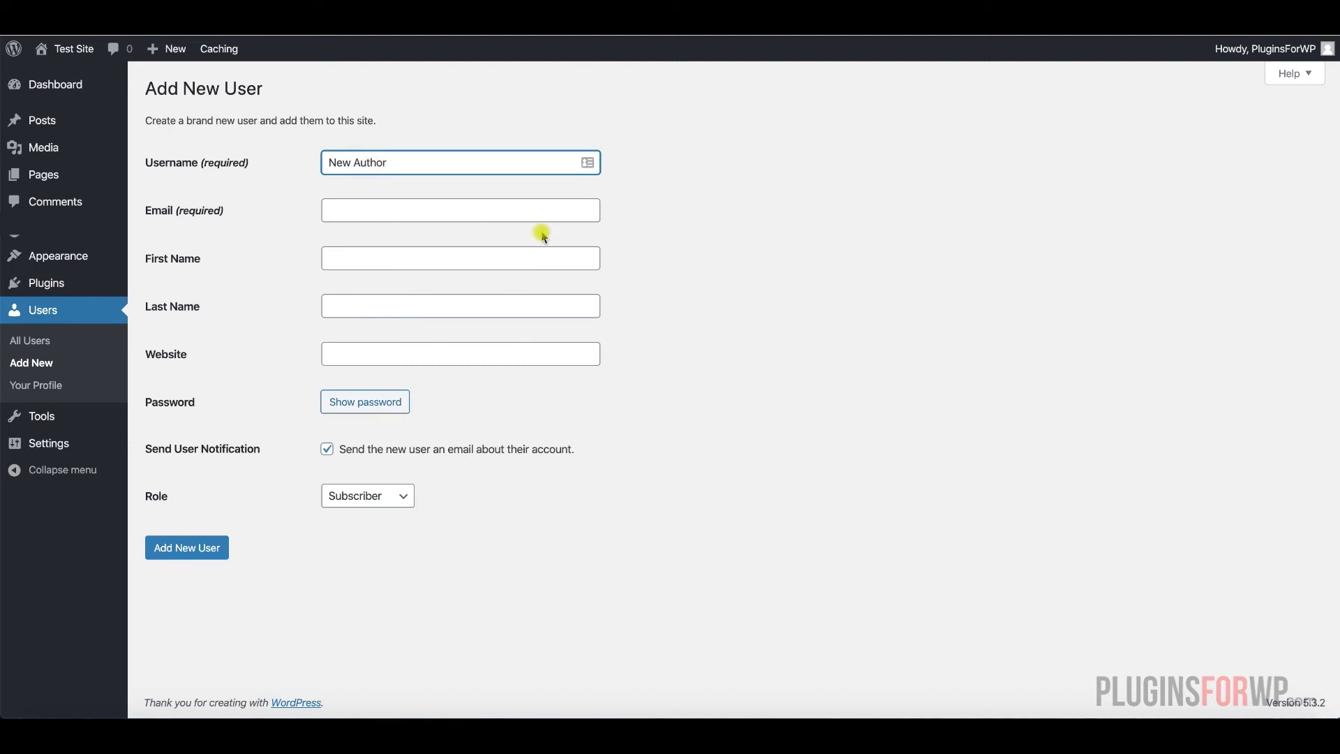
{"action": "left_click", "coordinate": [481, 213]}
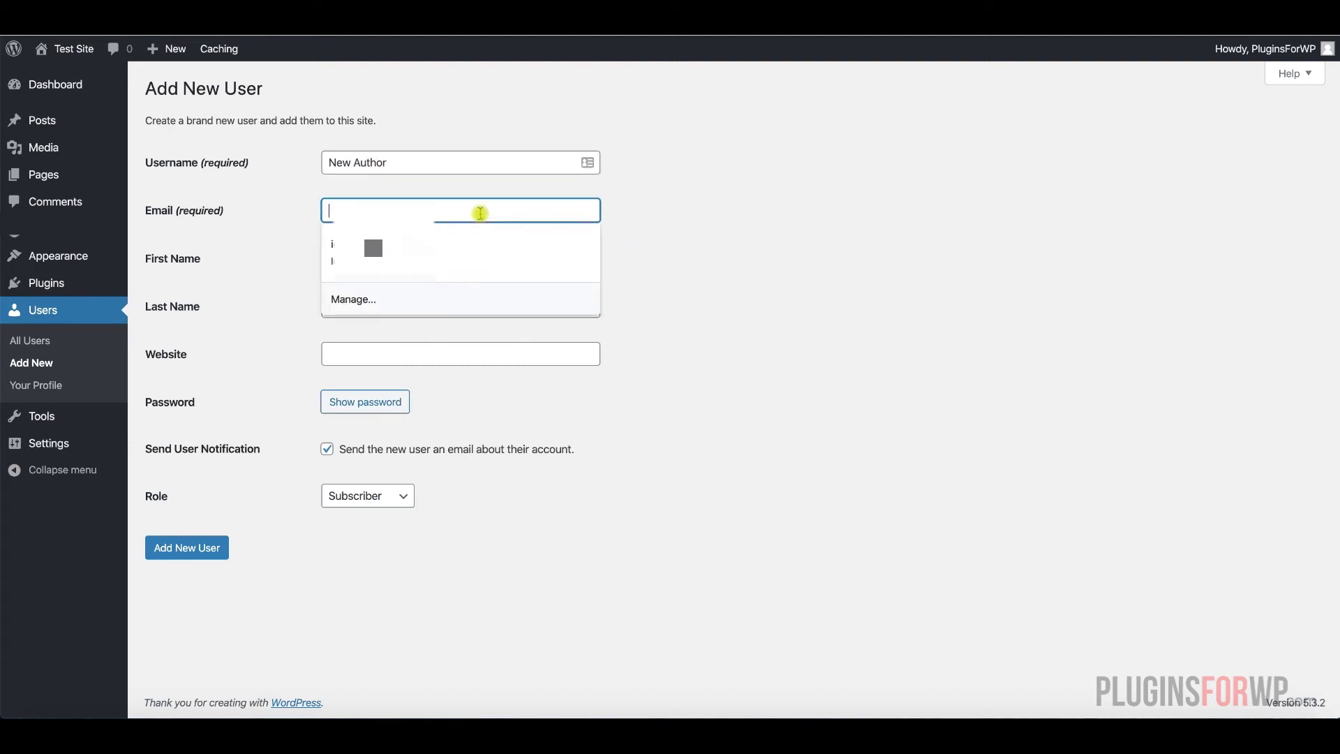
{"action": "type", "text": "e"}
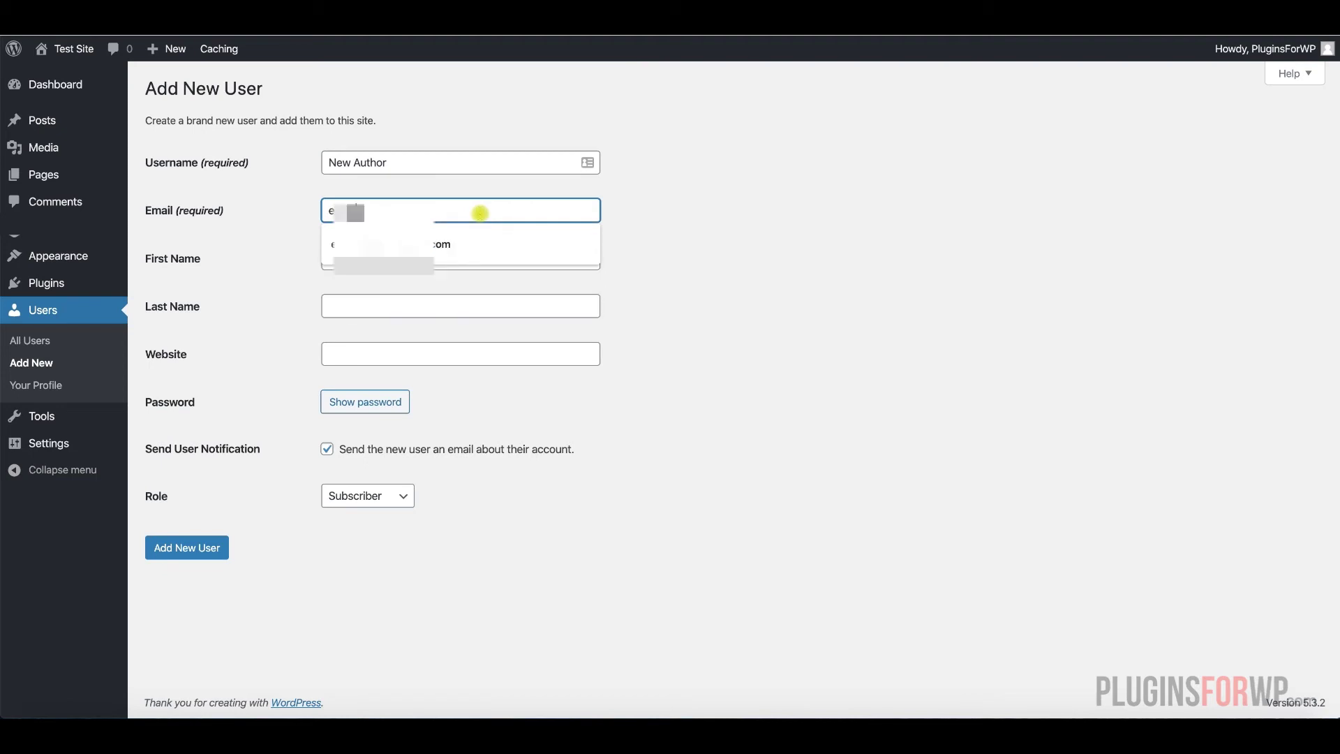
{"action": "key", "text": "Down"}
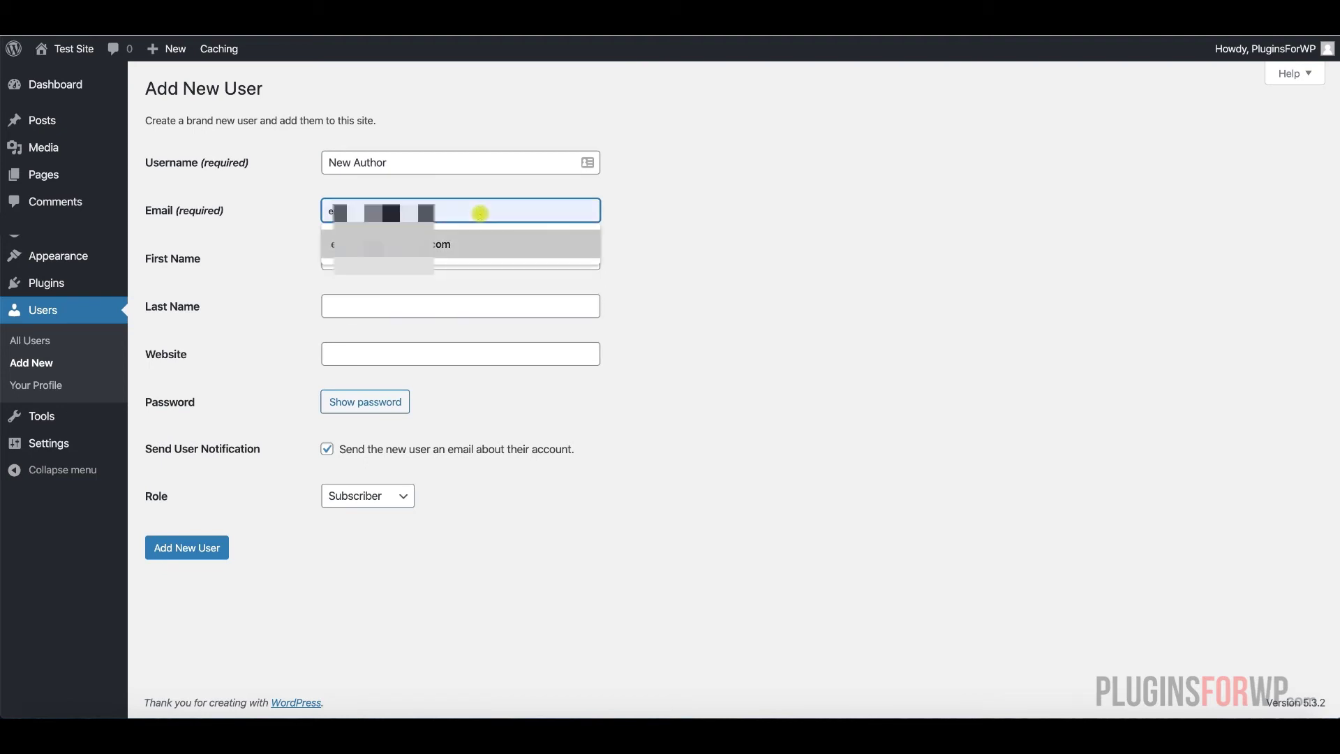
{"action": "key", "text": "Return"}
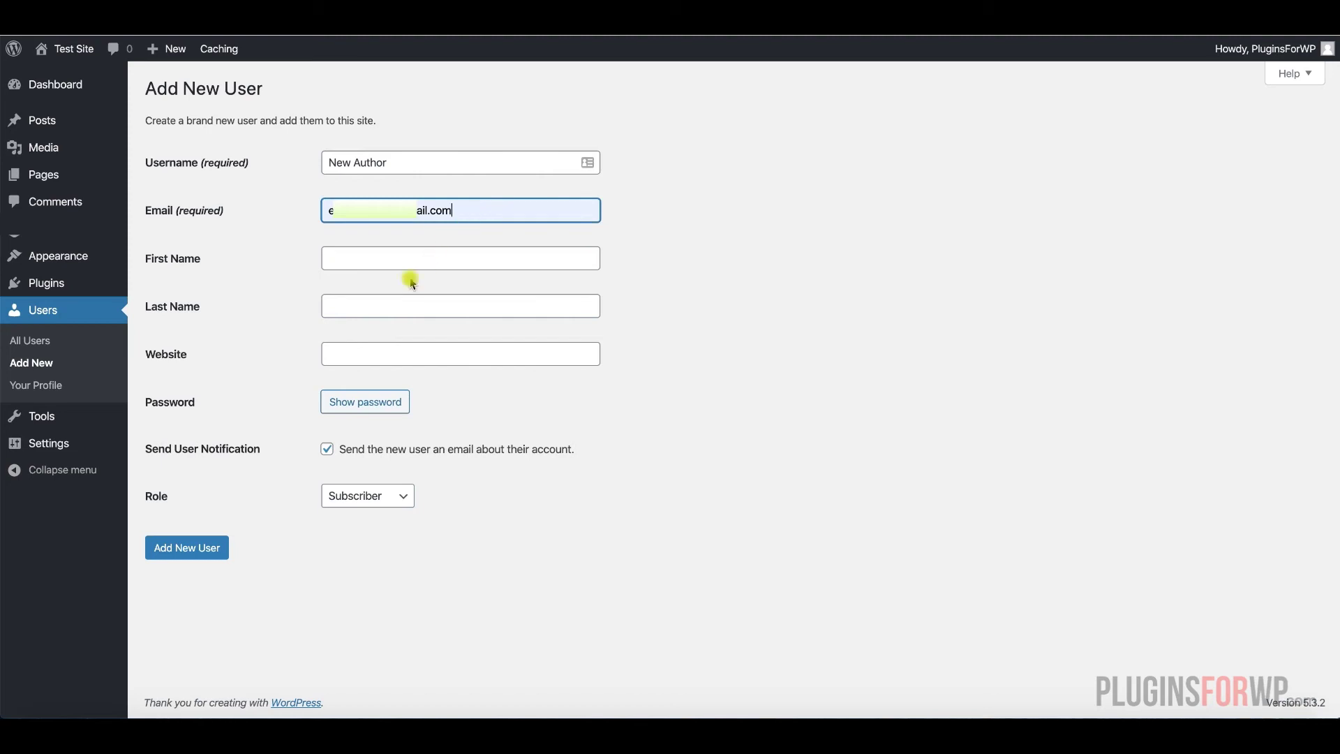
{"action": "left_click", "coordinate": [393, 497]}
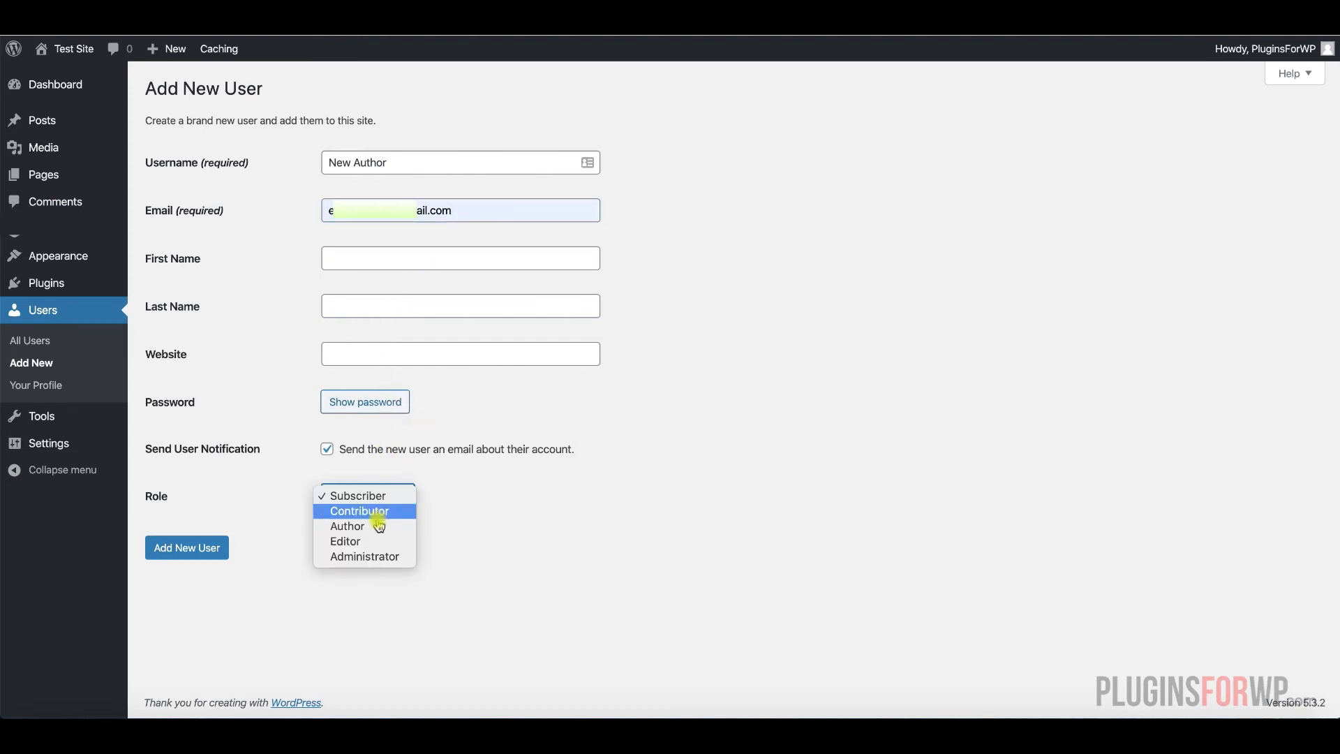
{"action": "left_click", "coordinate": [376, 527]}
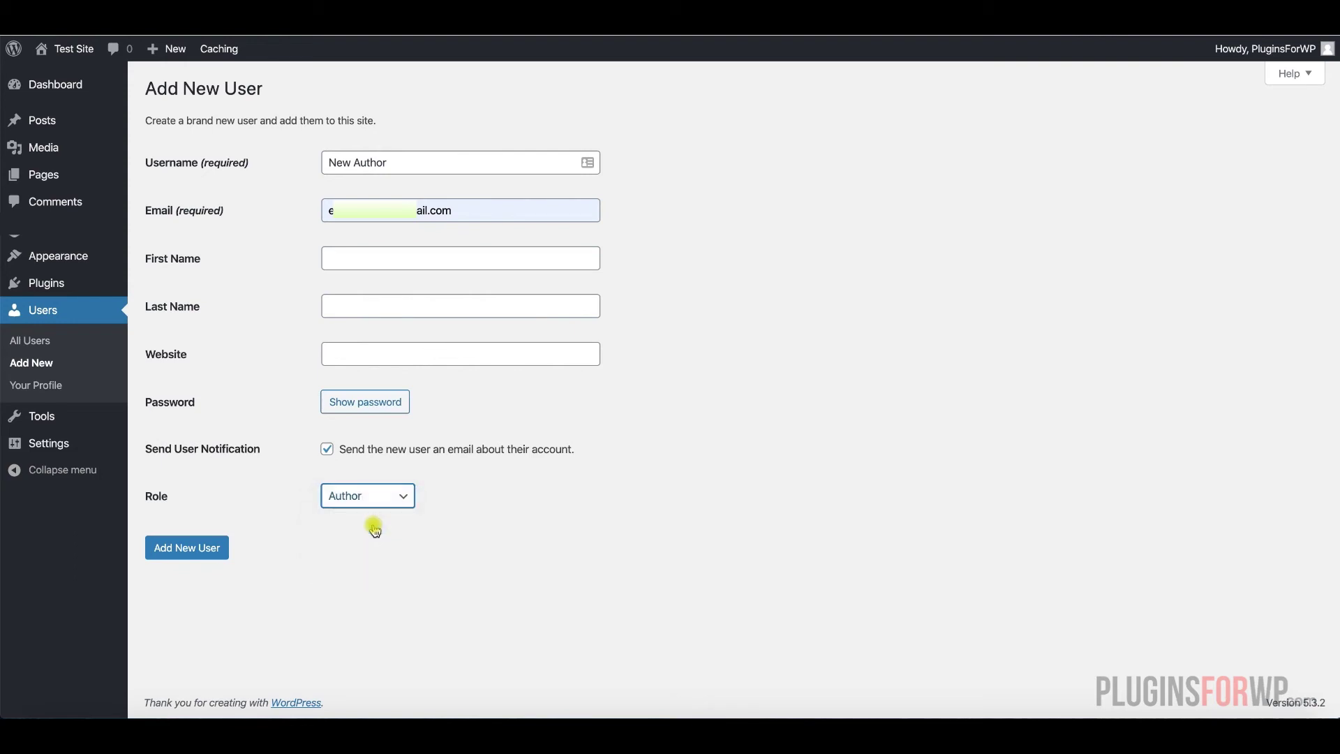
Submit the New Author account, then go to All Posts.
{"action": "left_click", "coordinate": [200, 561]}
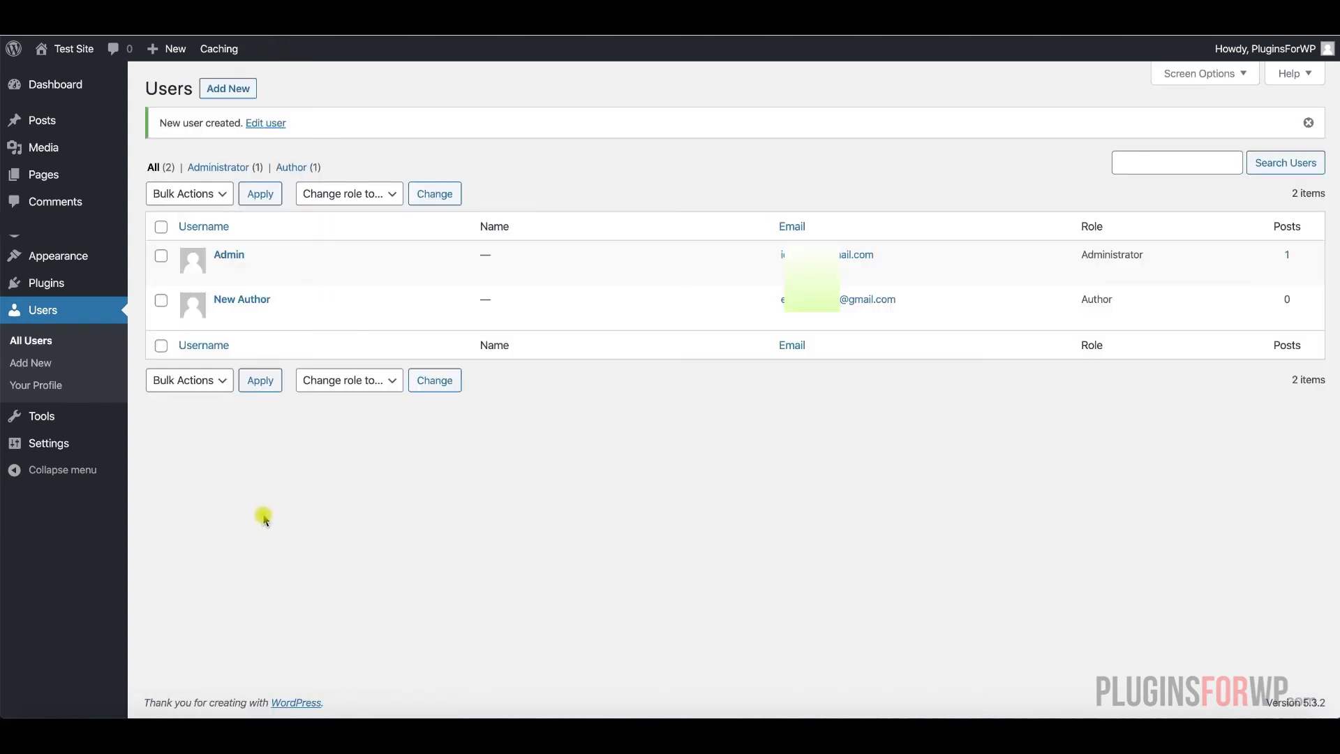
{"action": "mouse_move", "coordinate": [42, 120]}
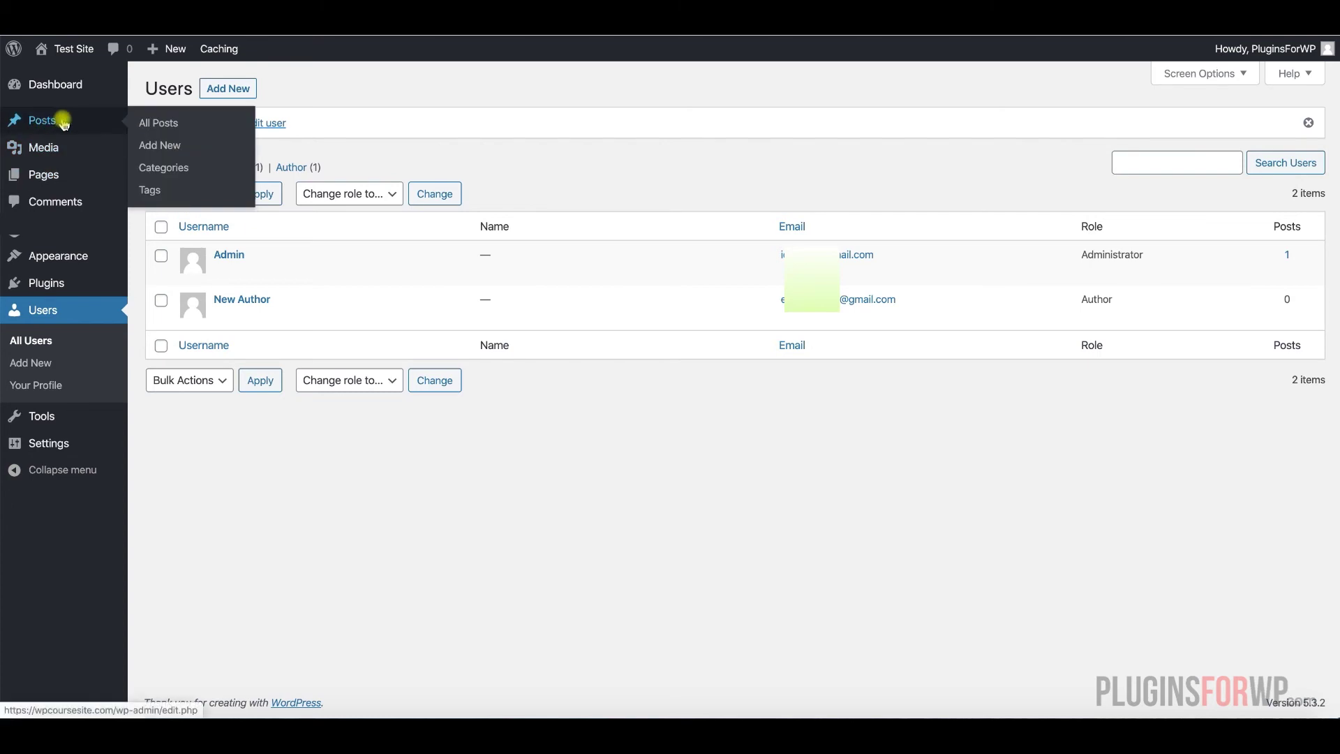
{"action": "left_click", "coordinate": [165, 124]}
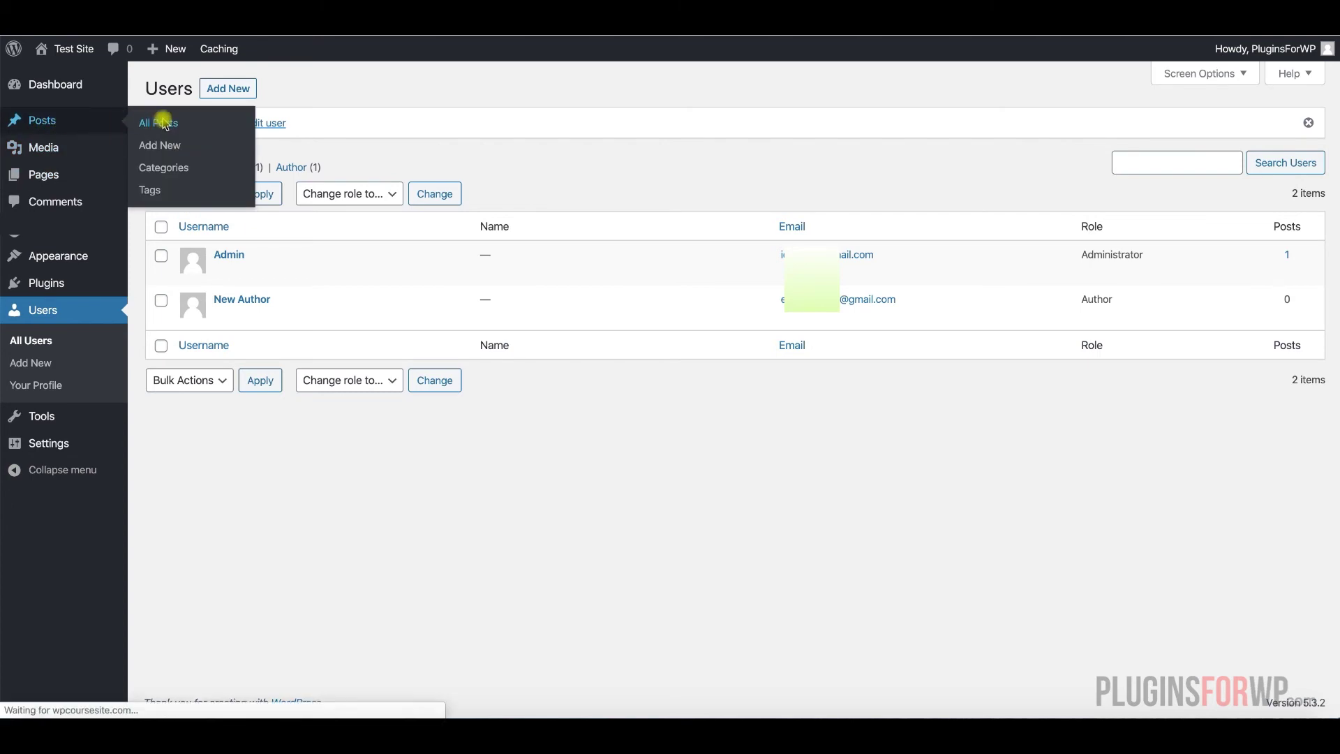
Set the Hello world! post's author to New Author, update it, and view the post.
{"action": "left_click", "coordinate": [188, 228]}
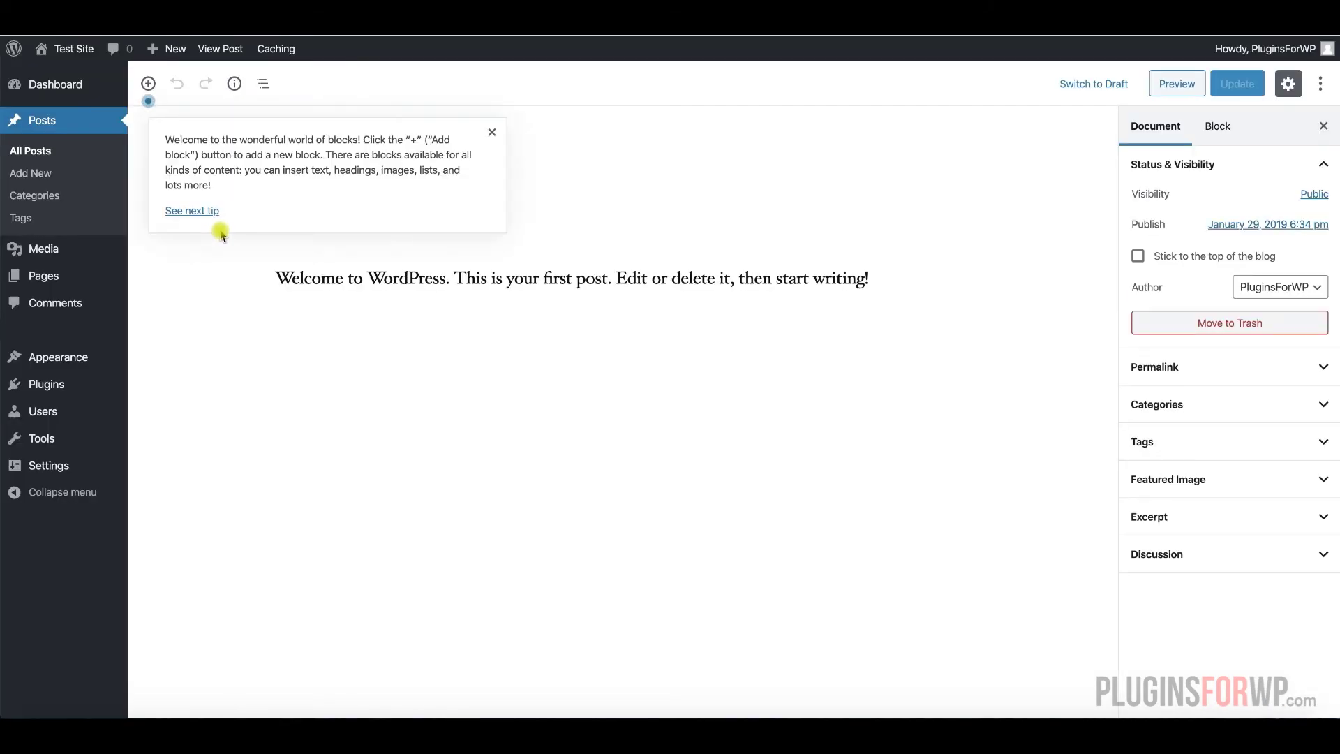
{"action": "left_click", "coordinate": [1232, 169]}
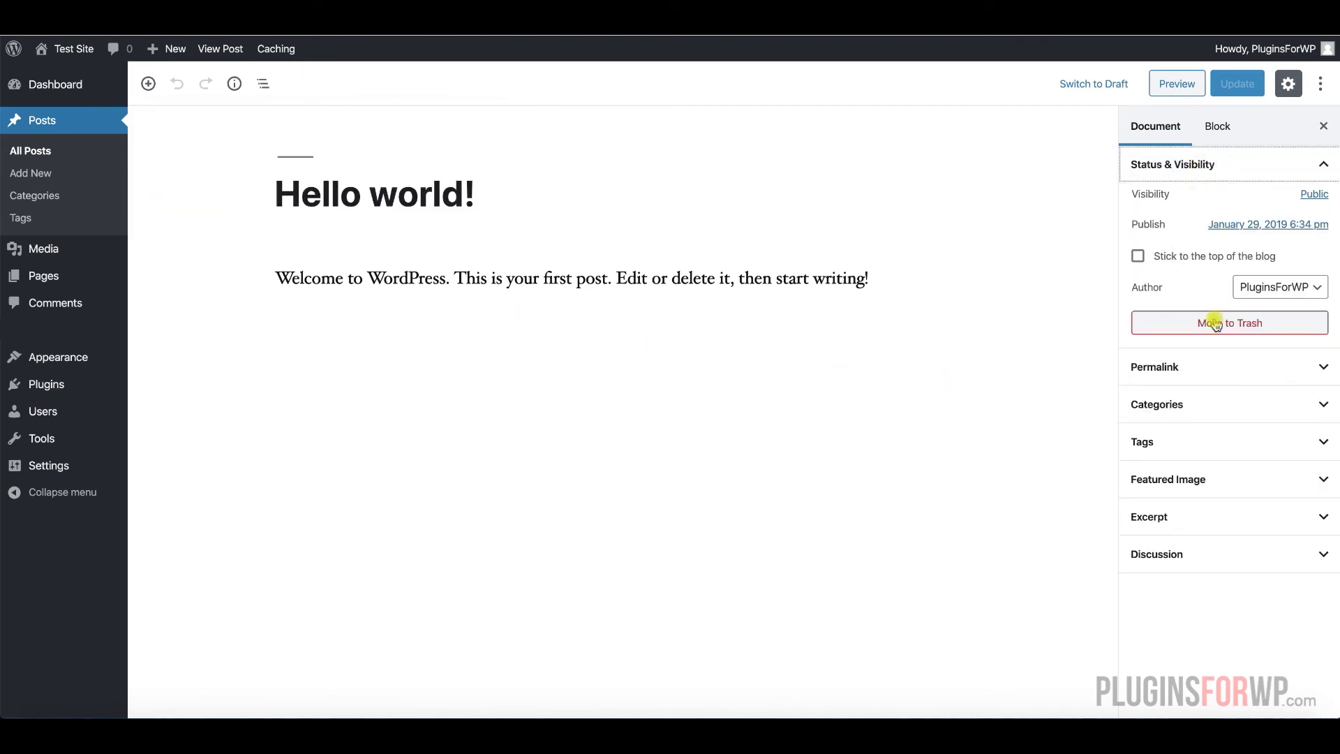
{"action": "left_click", "coordinate": [1299, 291]}
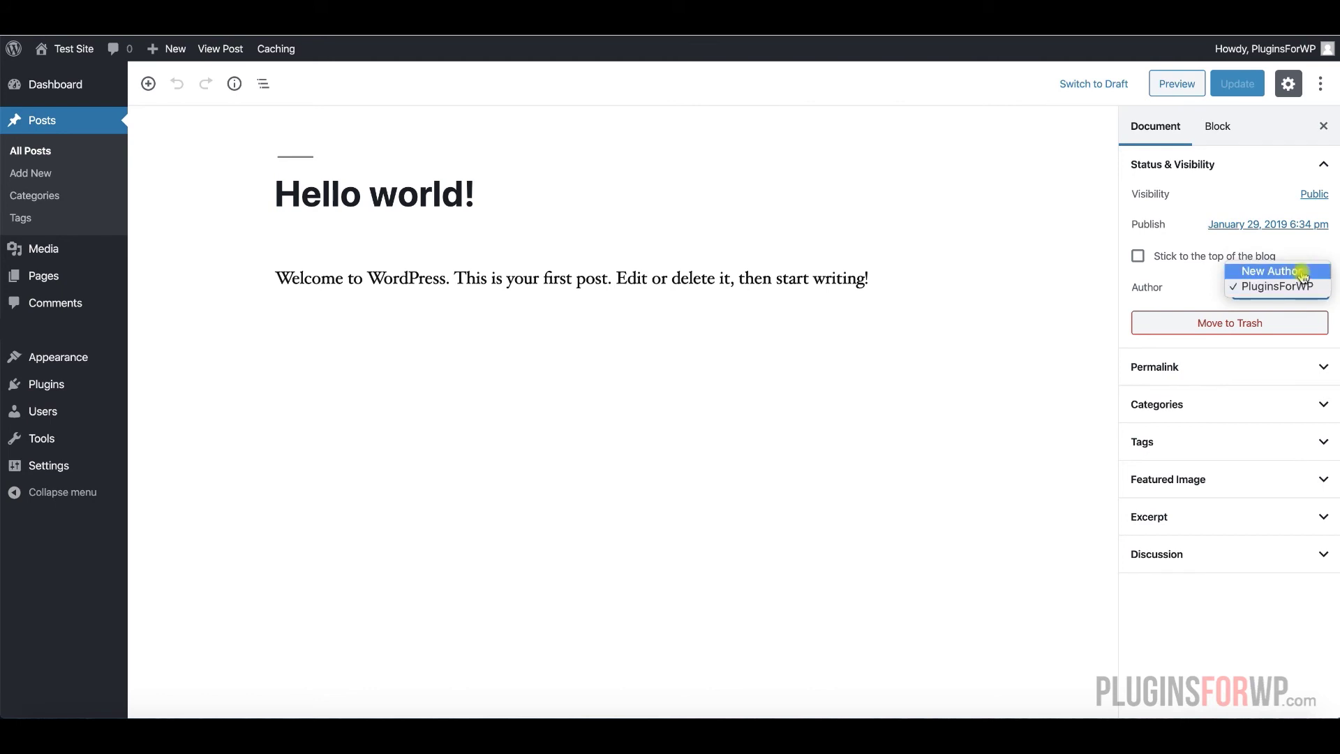
{"action": "left_click", "coordinate": [1272, 271]}
{"action": "left_click", "coordinate": [1241, 86]}
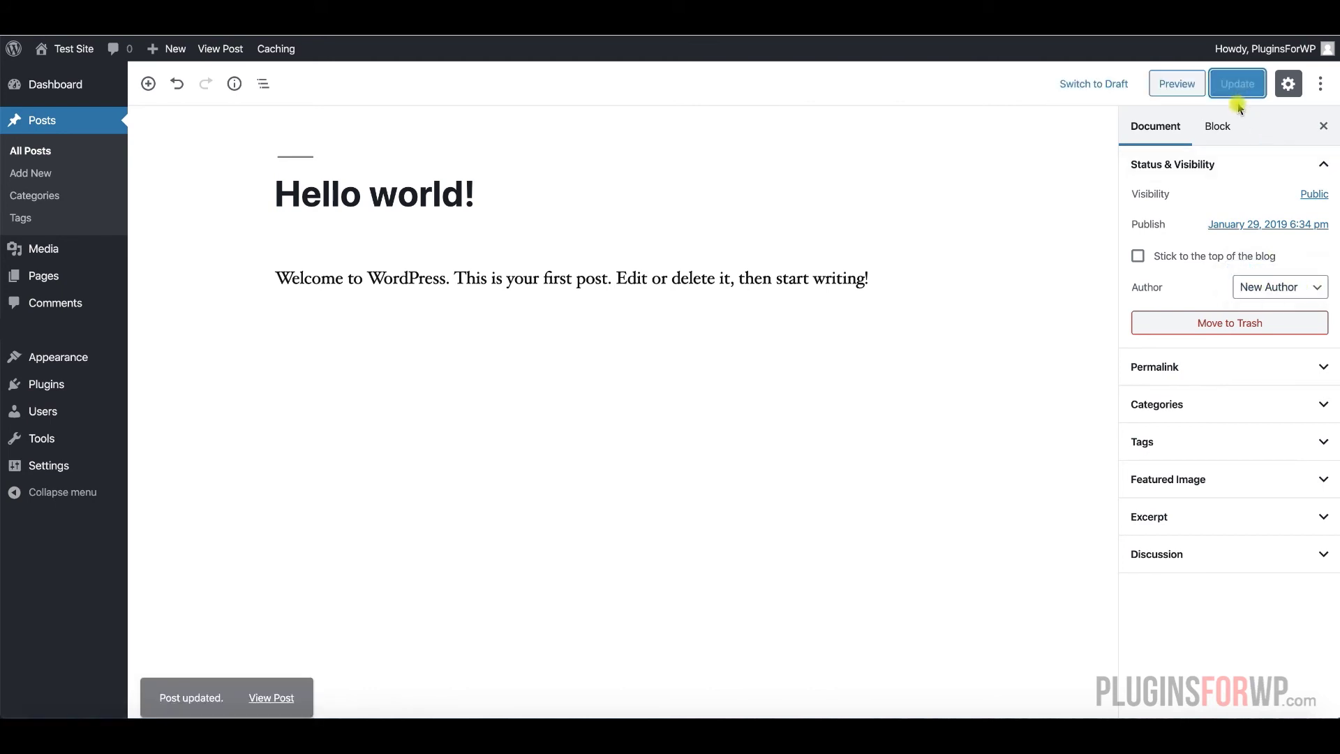
{"action": "left_click", "coordinate": [271, 683]}
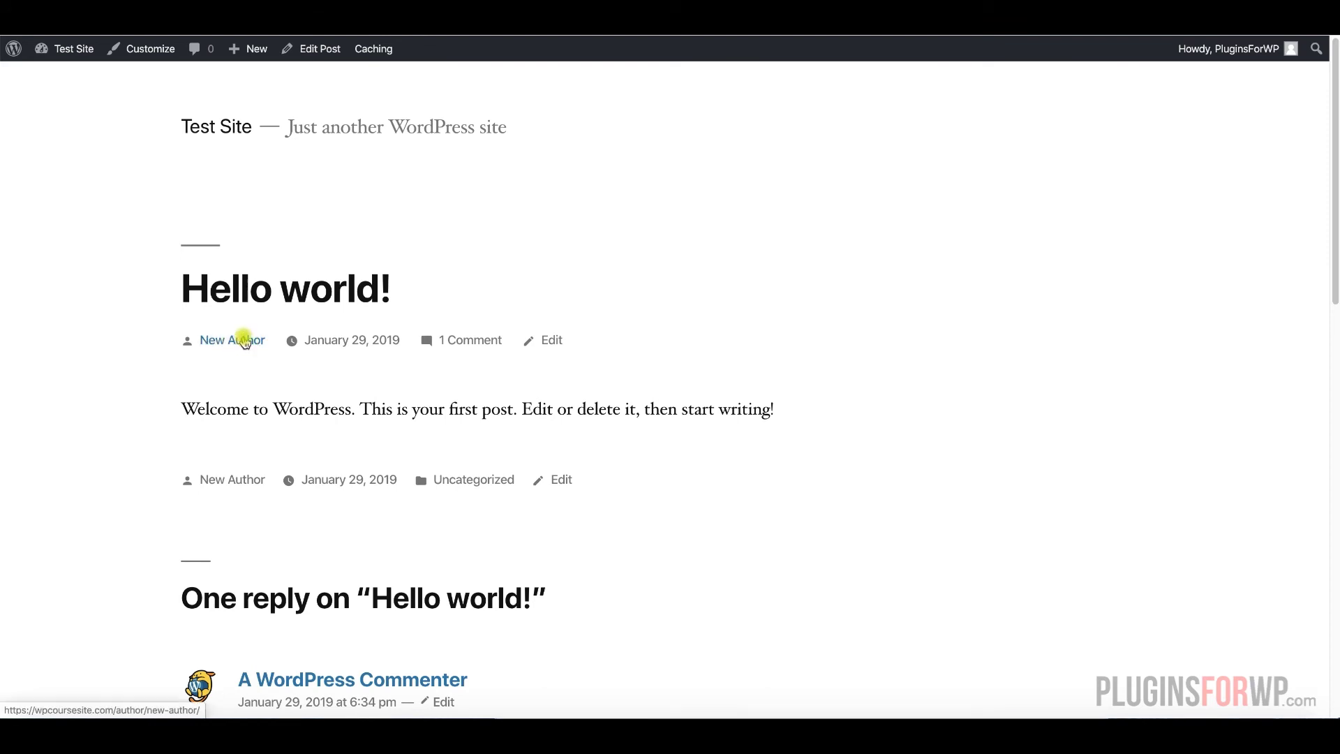
Leave the live Hello world! post and return to the dashboard through the site name.
{"action": "left_click", "coordinate": [244, 342]}
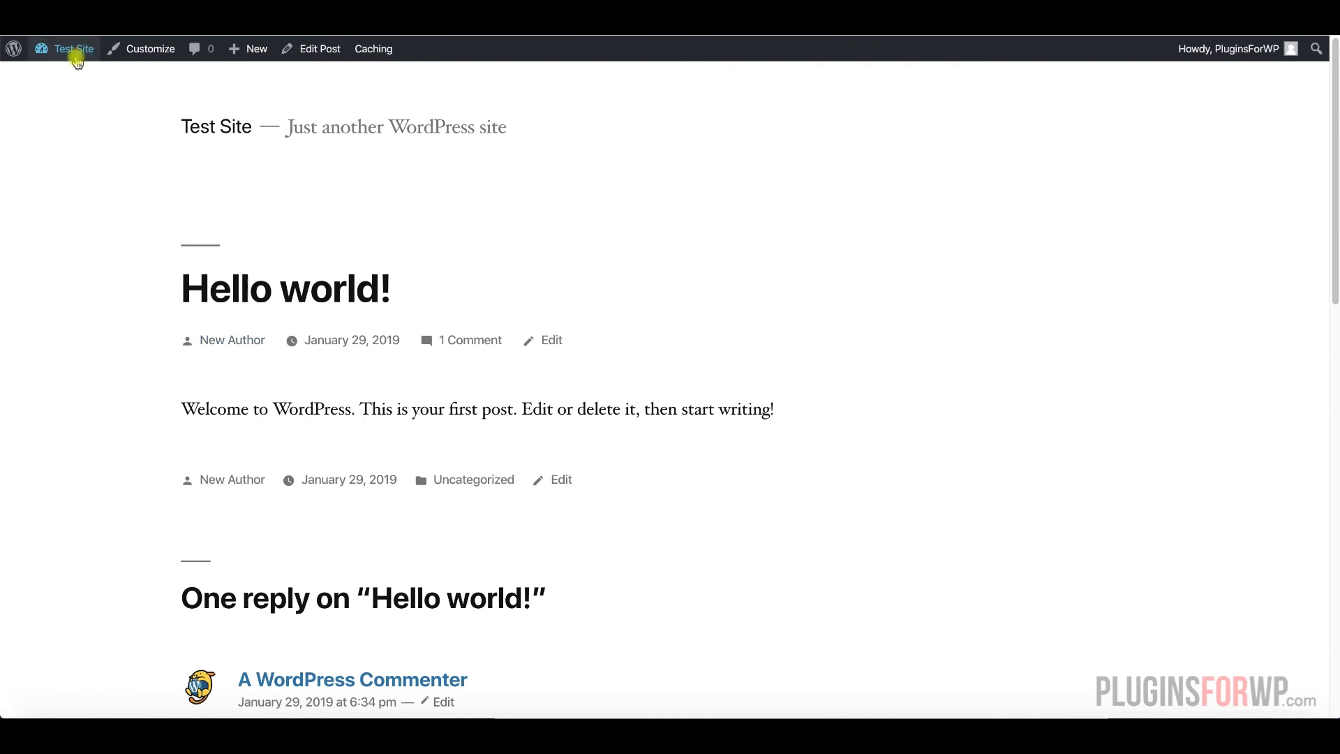
{"action": "mouse_move", "coordinate": [69, 48]}
{"action": "left_click", "coordinate": [75, 78]}
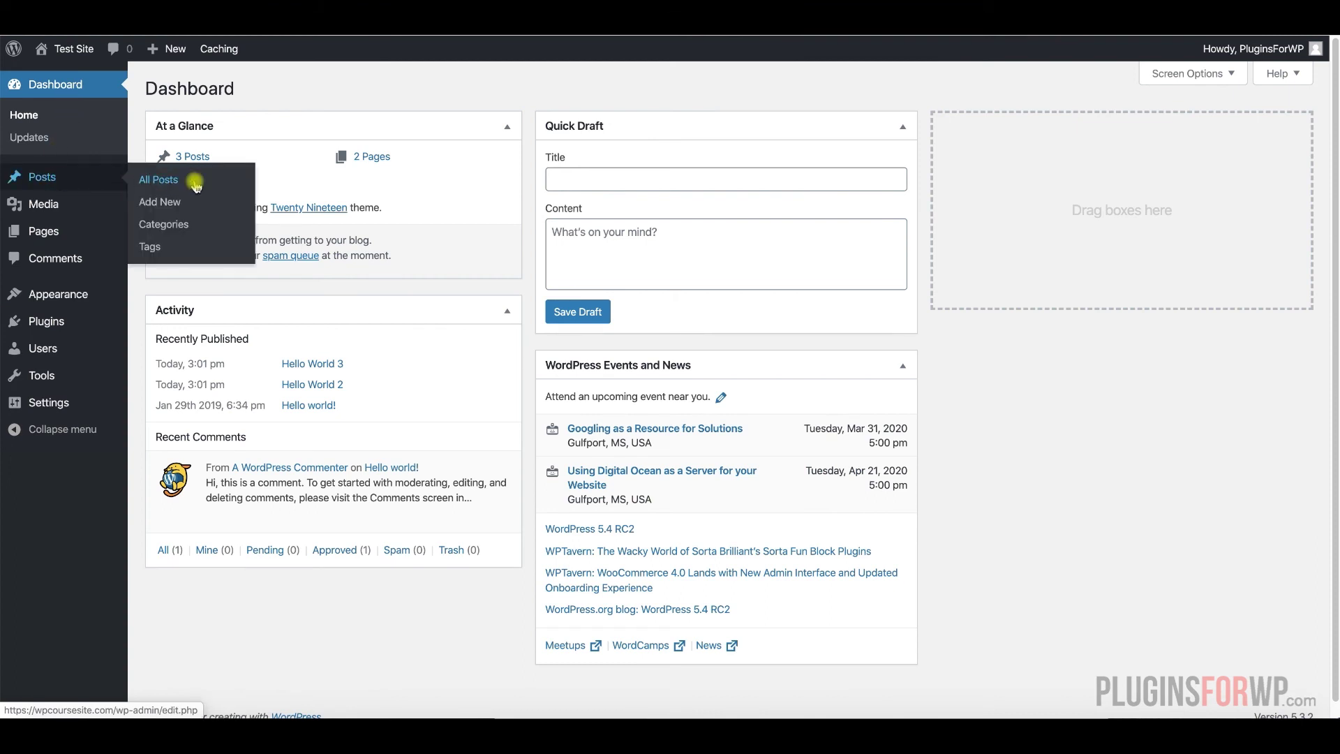
Tick the posts, including Hello World 2 and 3, and apply the Edit bulk action.
{"action": "left_click", "coordinate": [196, 186]}
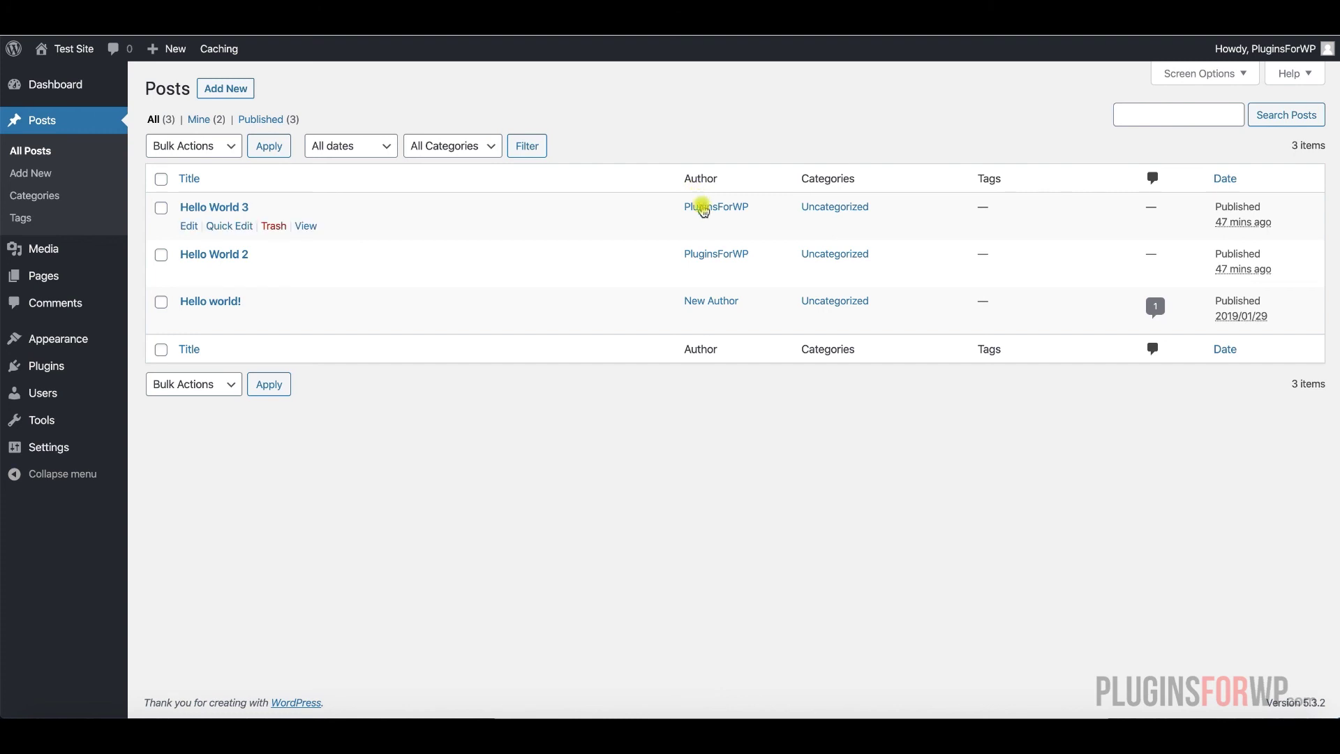
{"action": "mouse_move", "coordinate": [214, 207]}
{"action": "left_click", "coordinate": [162, 207]}
{"action": "left_click", "coordinate": [163, 257]}
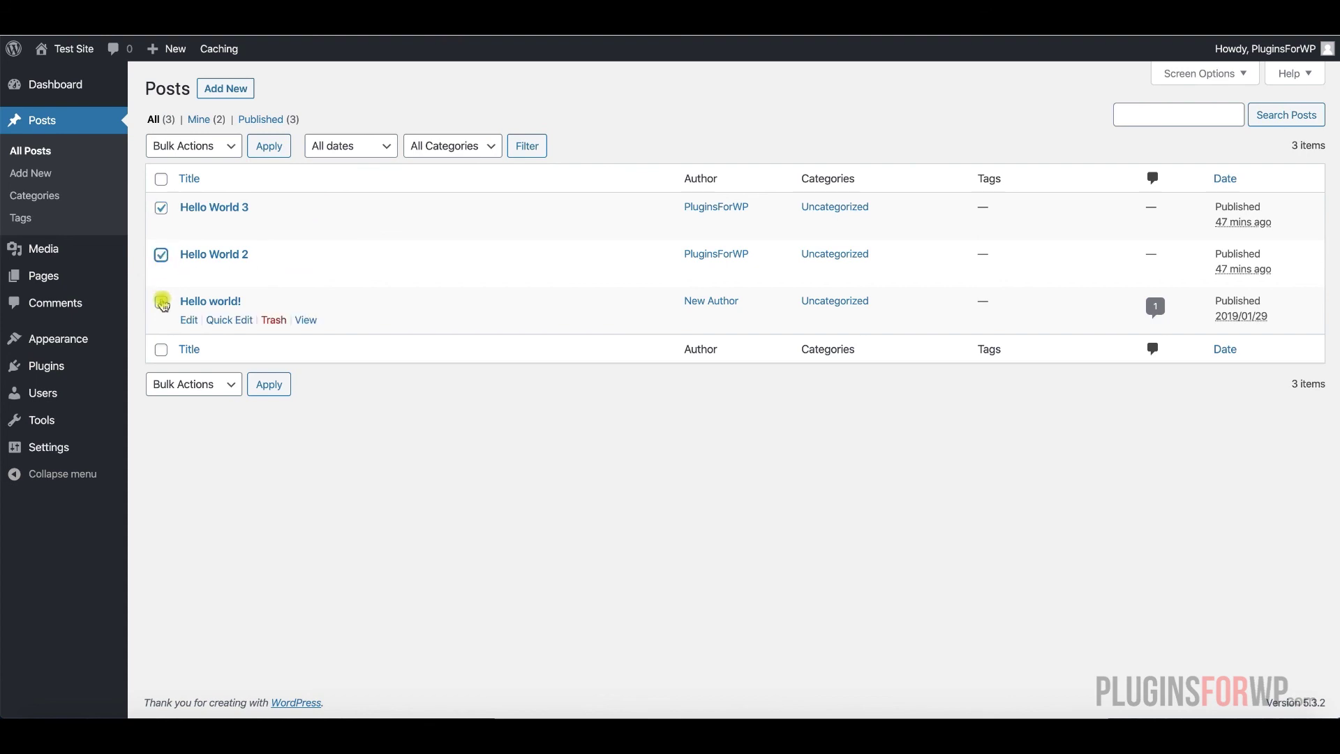
{"action": "left_click", "coordinate": [186, 146]}
{"action": "left_click", "coordinate": [186, 163]}
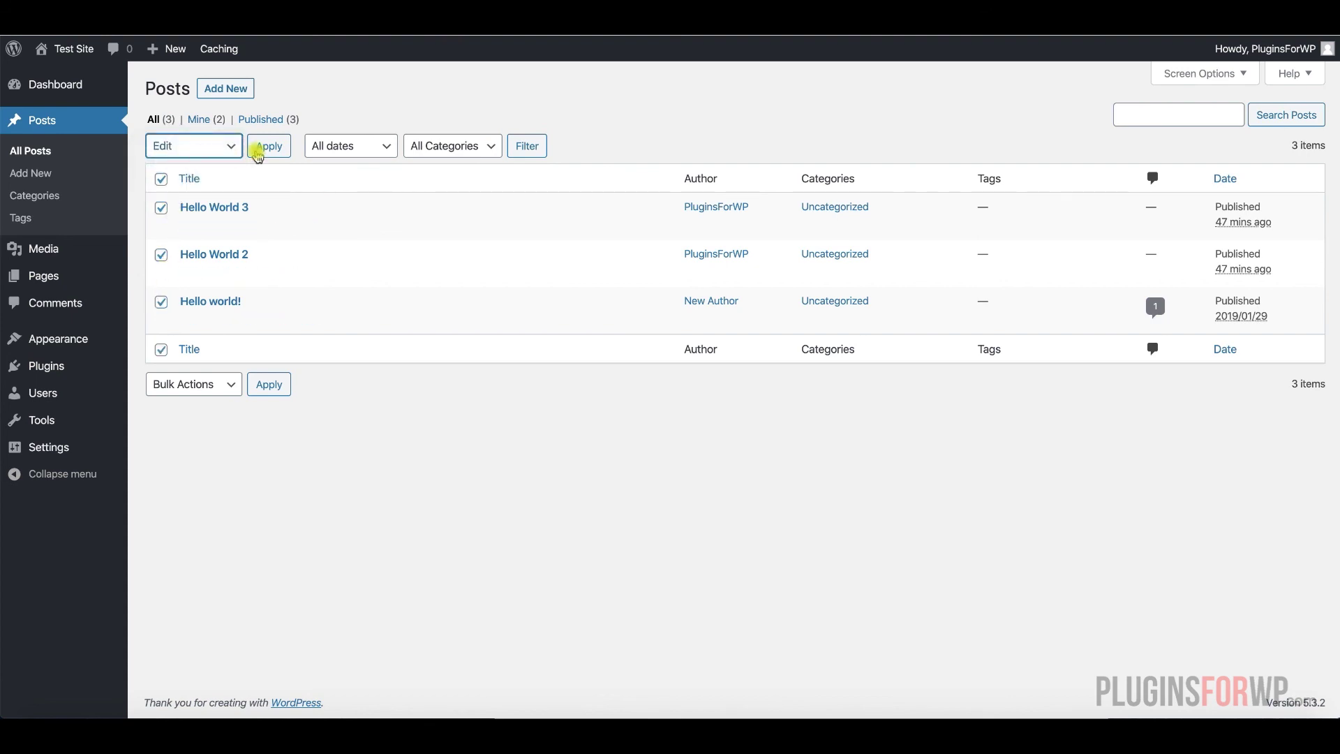
{"action": "left_click", "coordinate": [271, 146]}
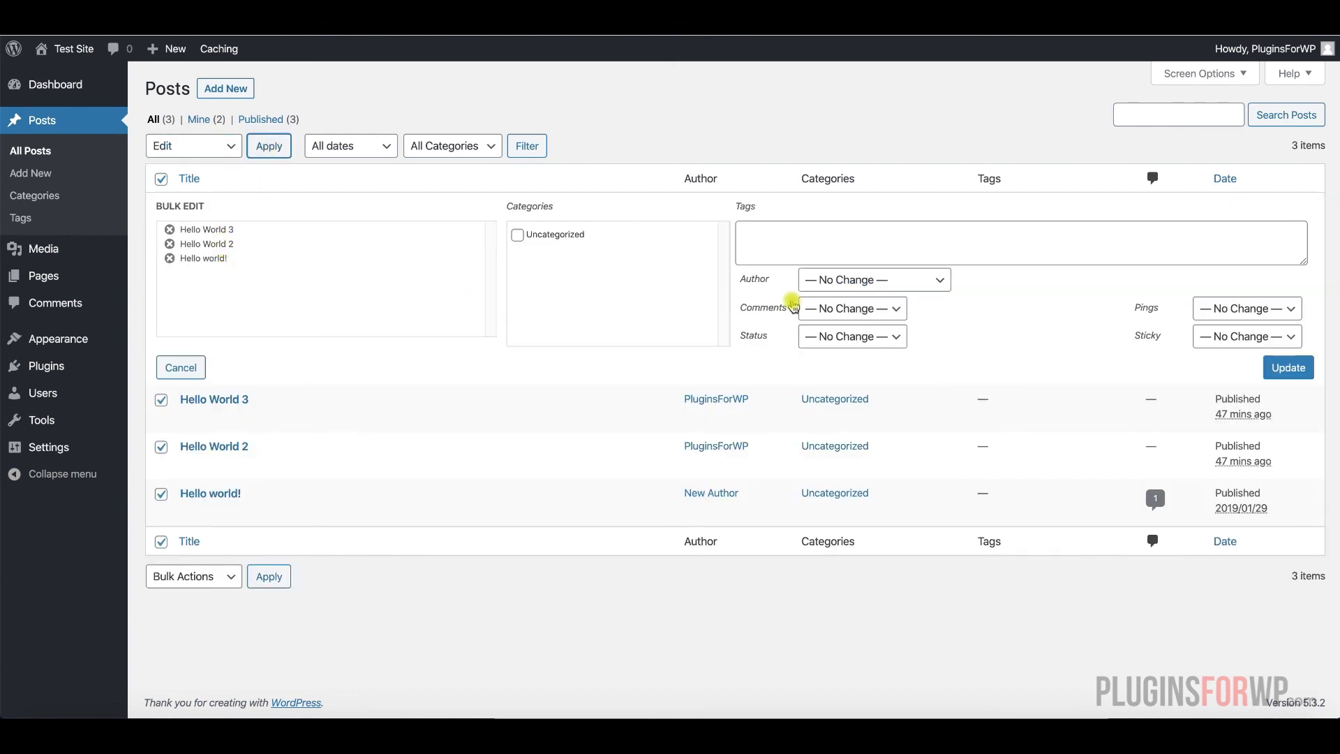
Bulk-set the author of the three selected posts to PluginsForWP (Admin) and apply the update.
{"action": "left_click", "coordinate": [842, 286]}
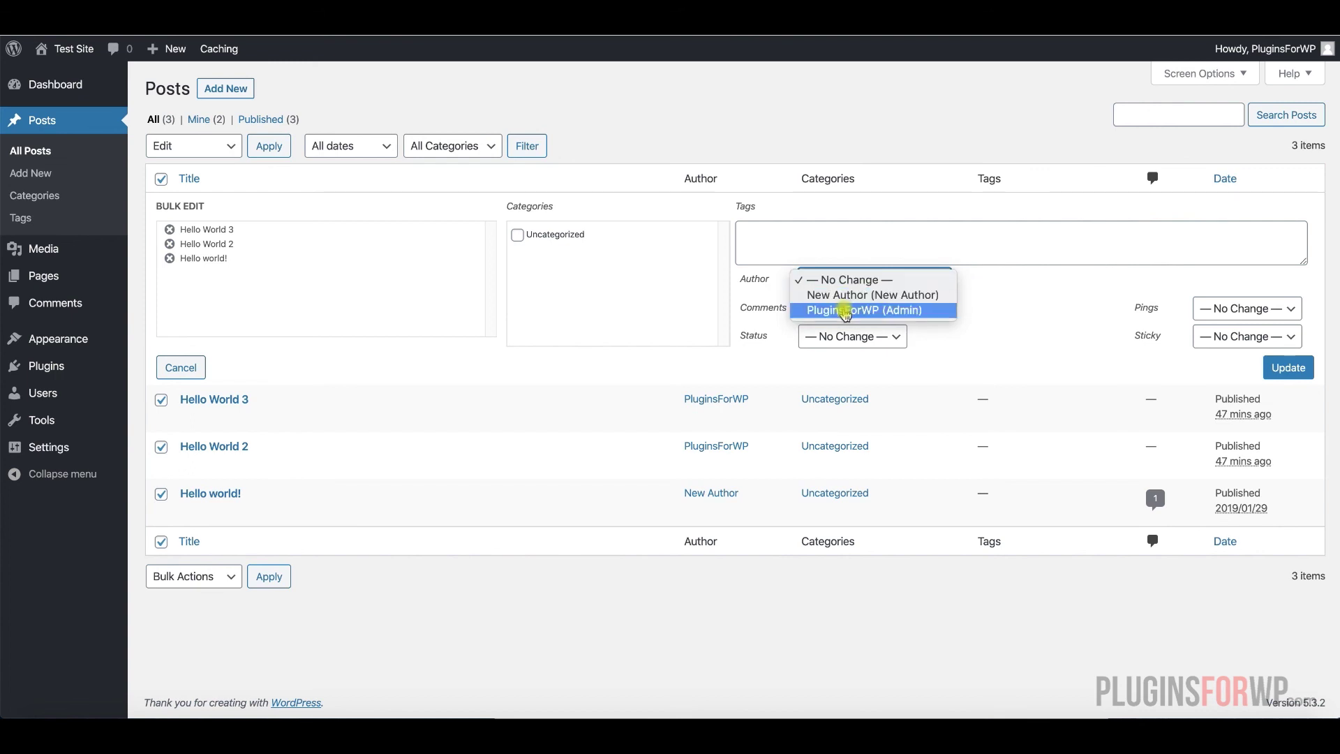
{"action": "left_click", "coordinate": [846, 312]}
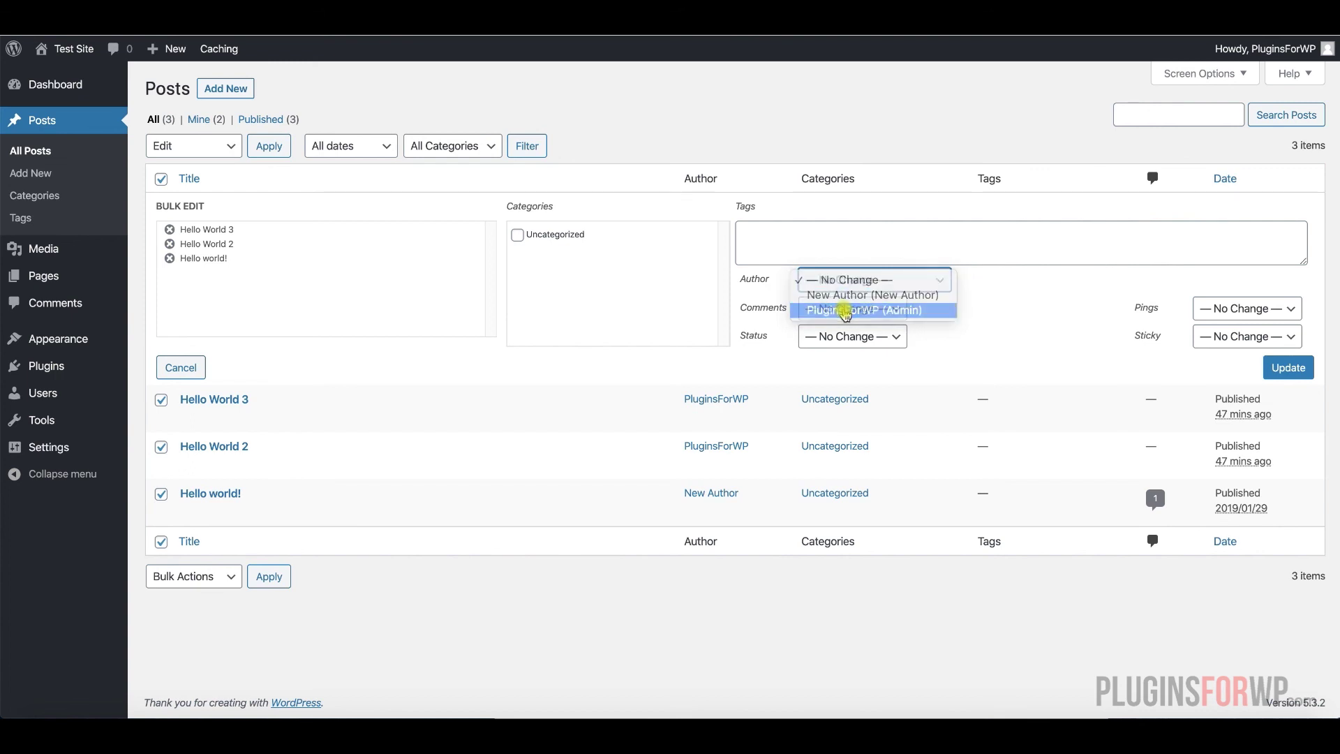
{"action": "left_click", "coordinate": [1288, 368]}
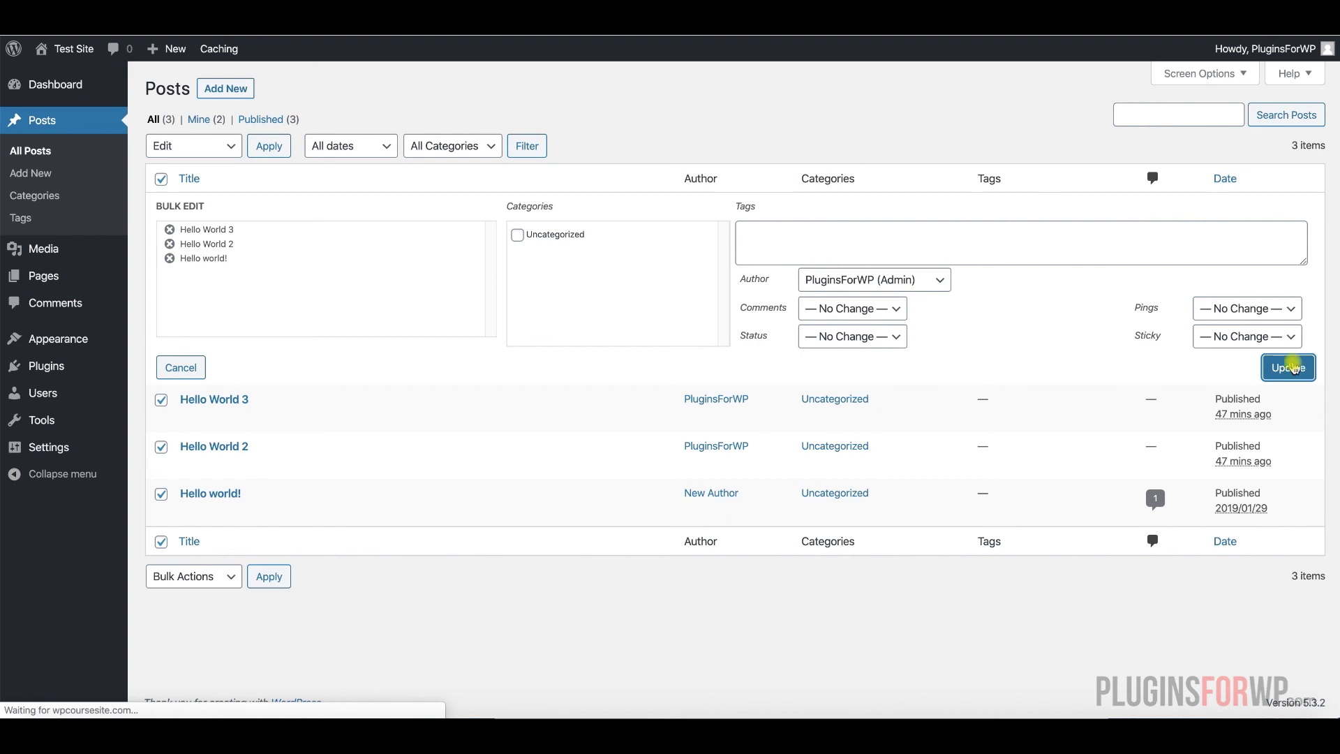